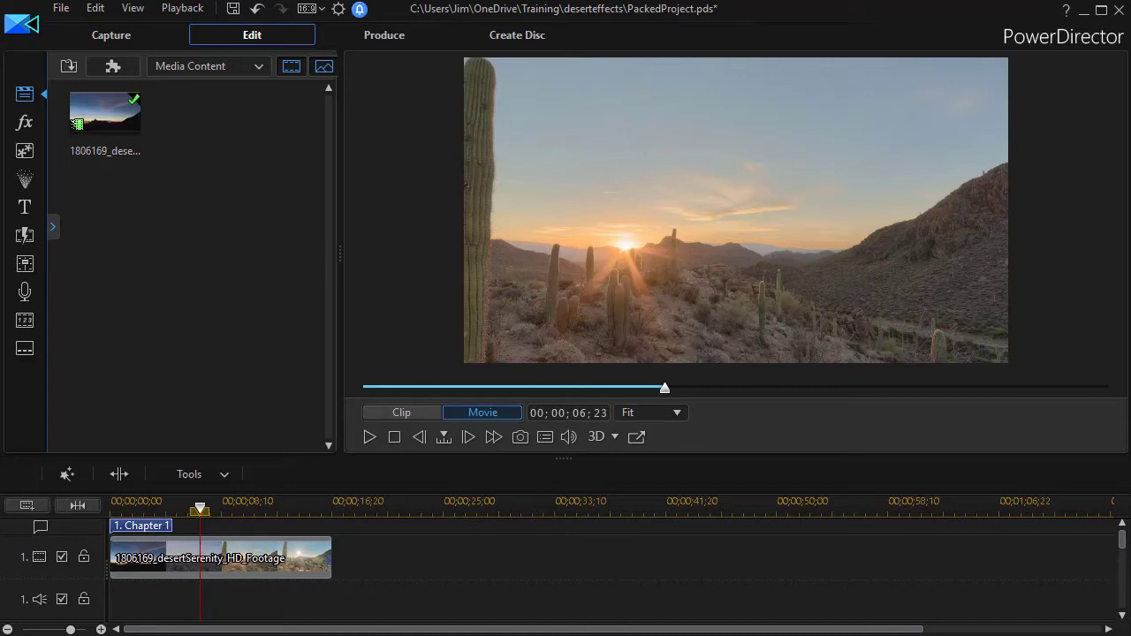
Preview the desert clip, then show the My Favorites effects in the Effect Room
left_click(370, 438)
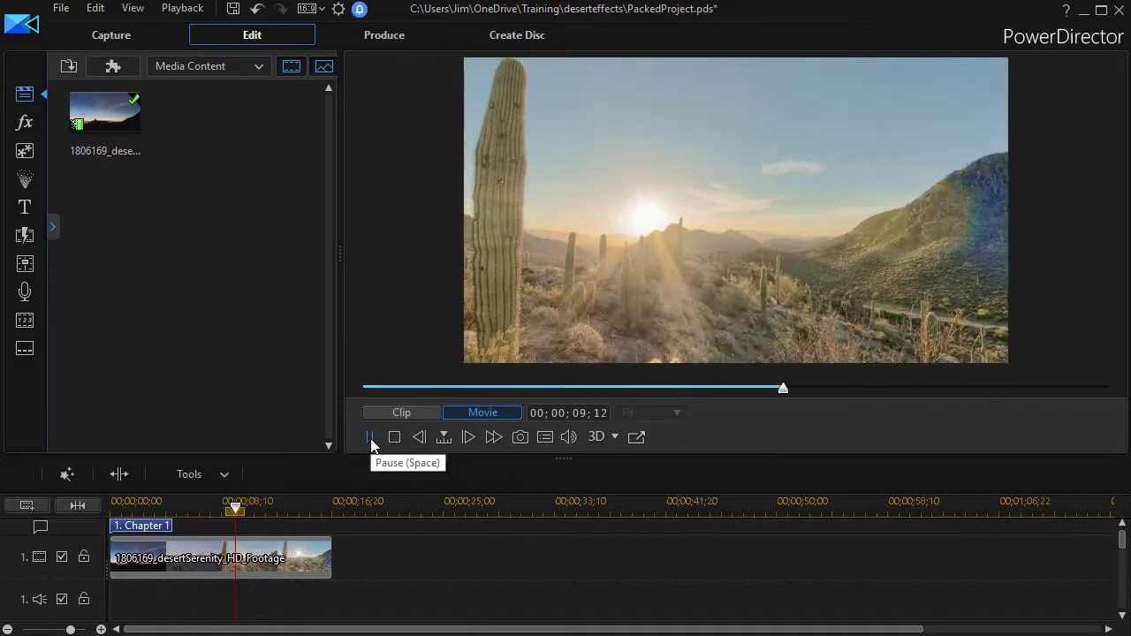
left_click(370, 438)
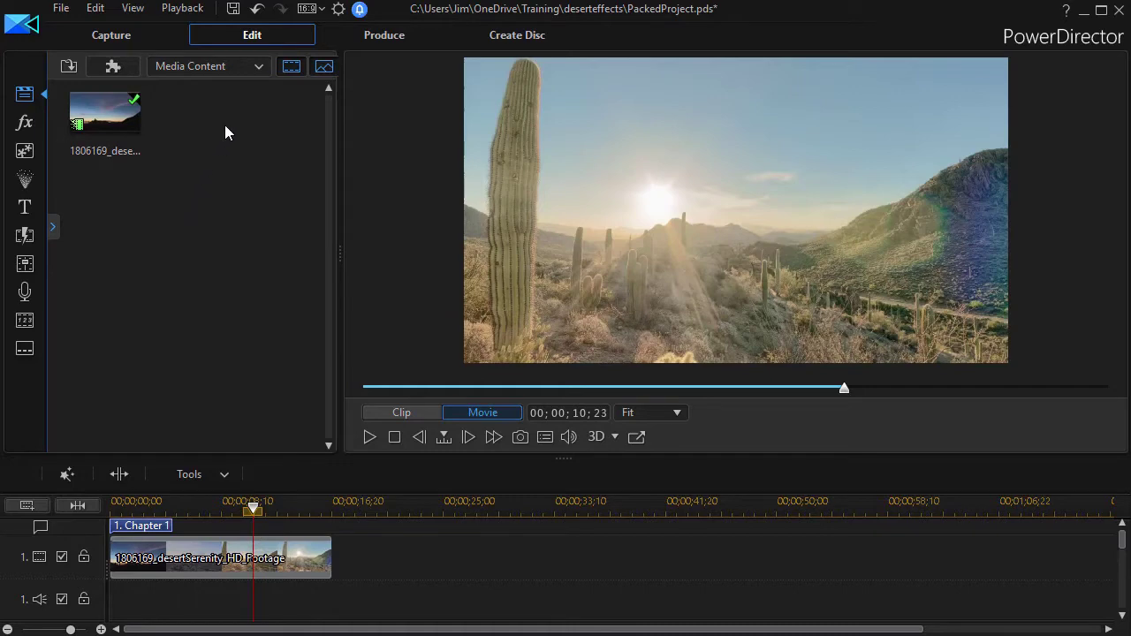
left_click(30, 128)
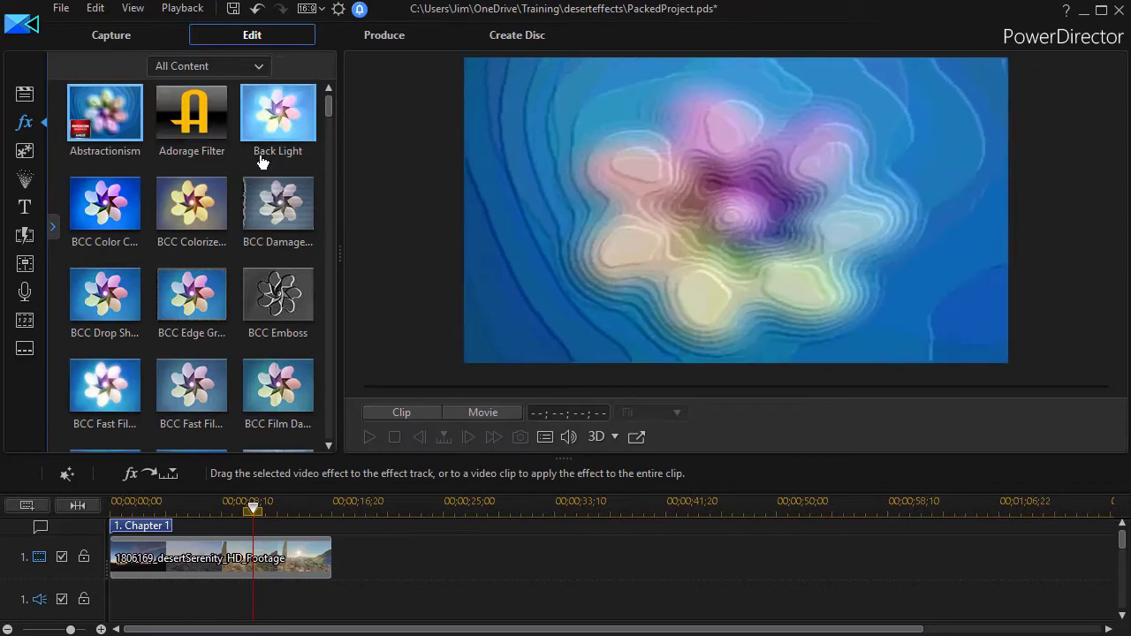
left_click_drag(326, 108, 266, 73)
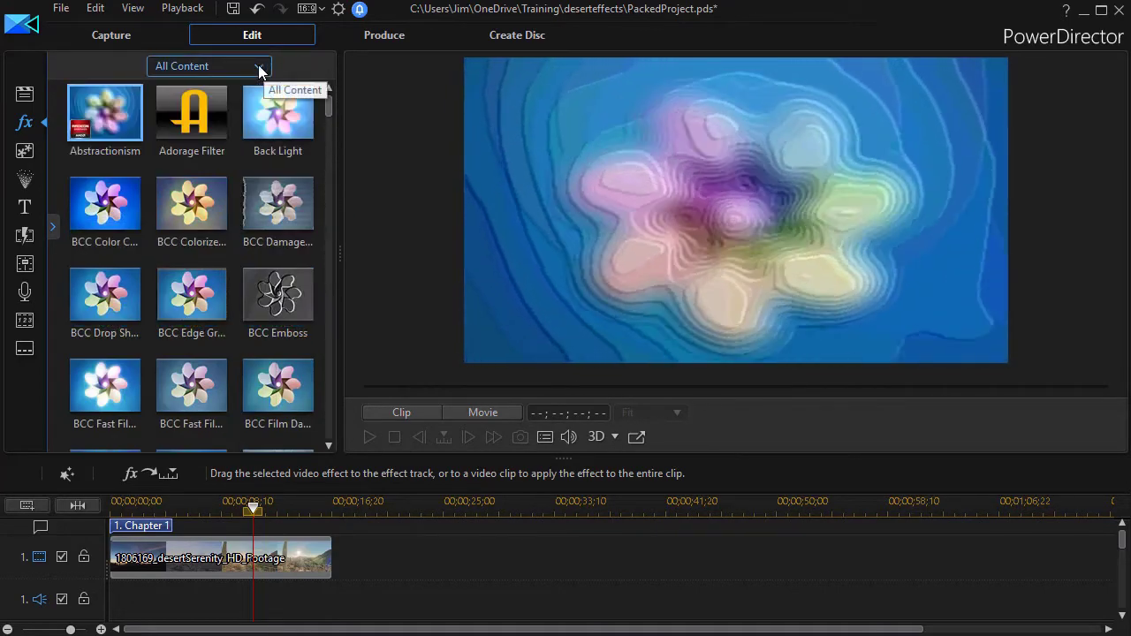
left_click(259, 67)
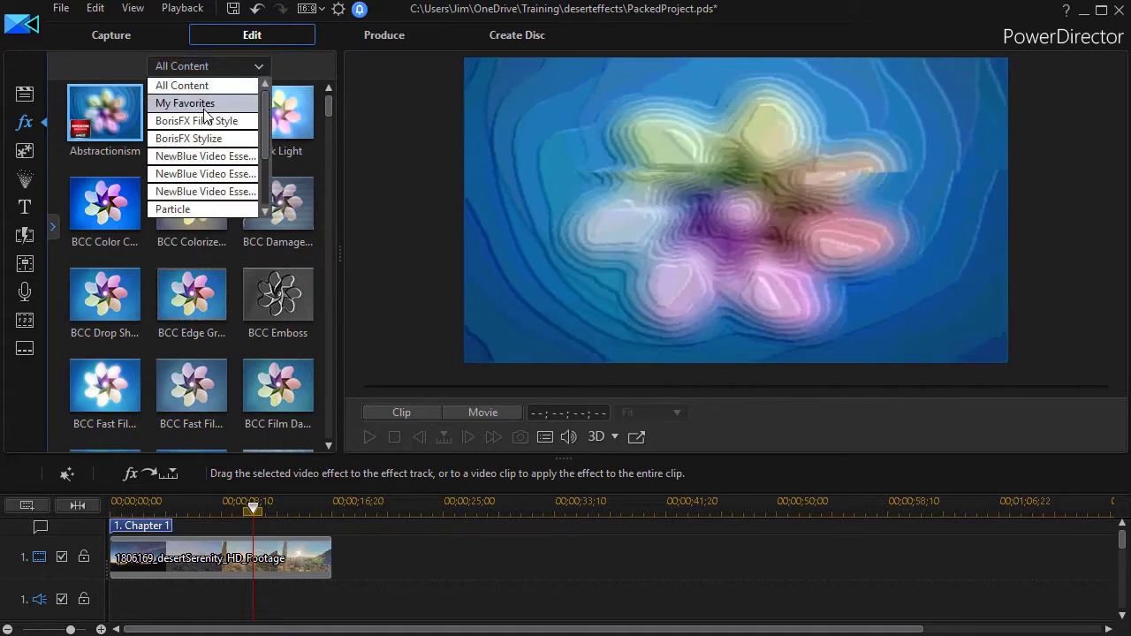
left_click(203, 103)
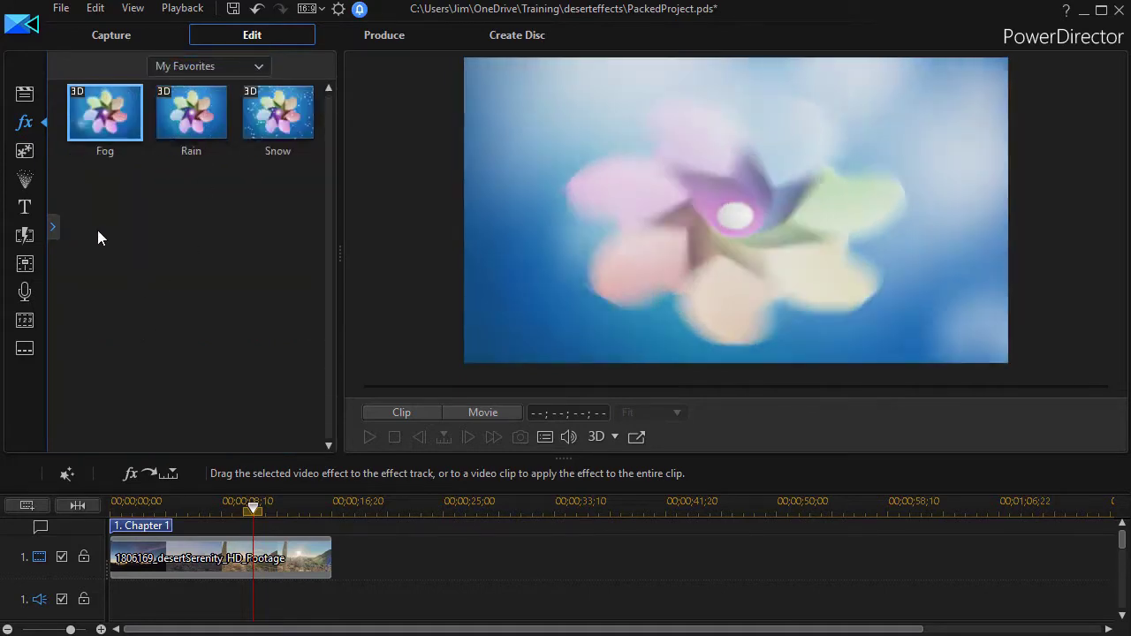
Apply the Fog effect to the desert clip, preview the movie, and rewind to the start
left_click_drag(111, 113, 149, 559)
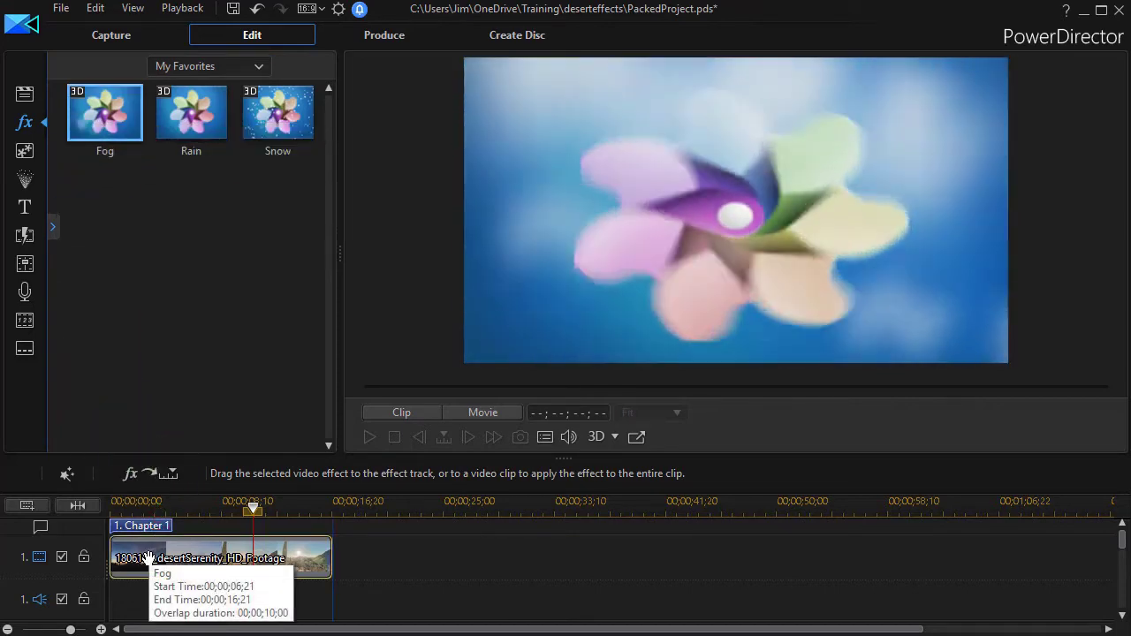
left_click(156, 557)
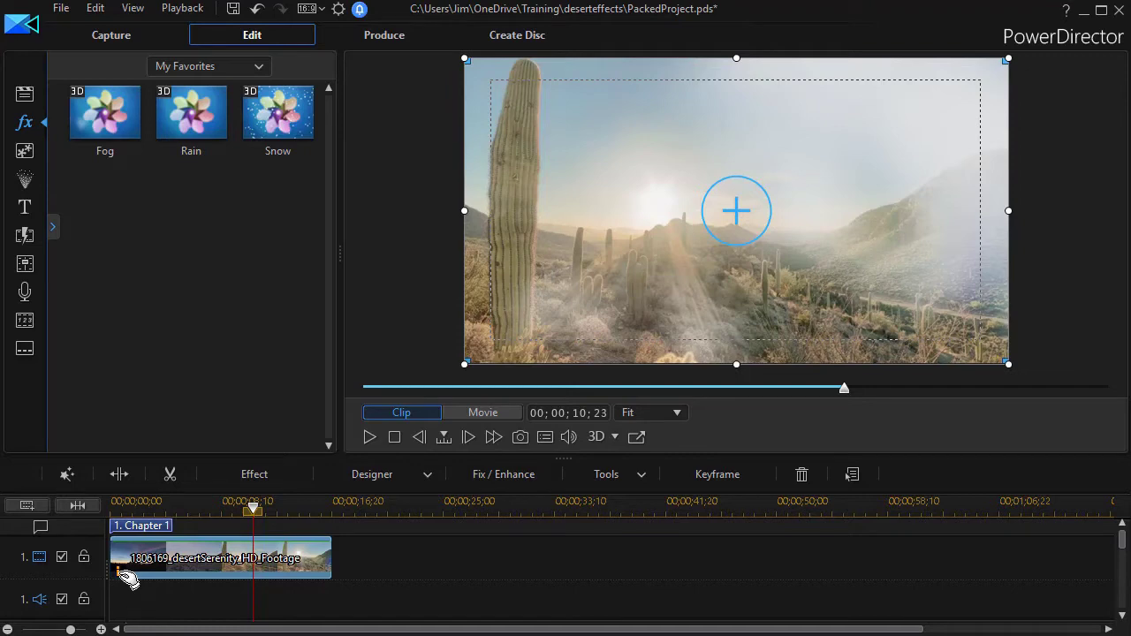
left_click(369, 437)
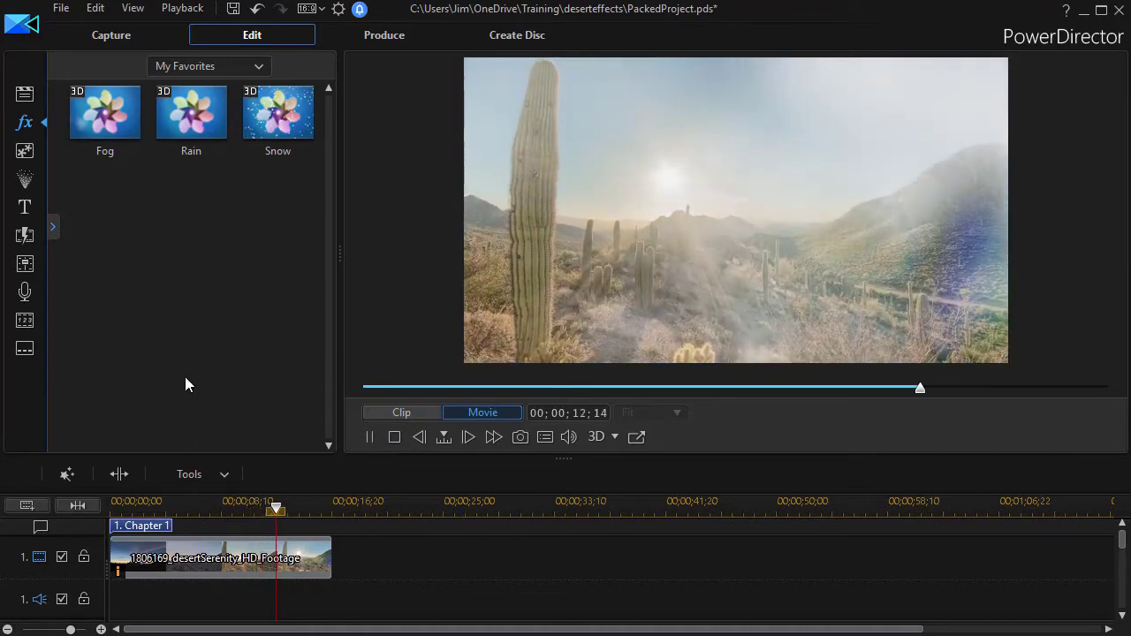
left_click(369, 437)
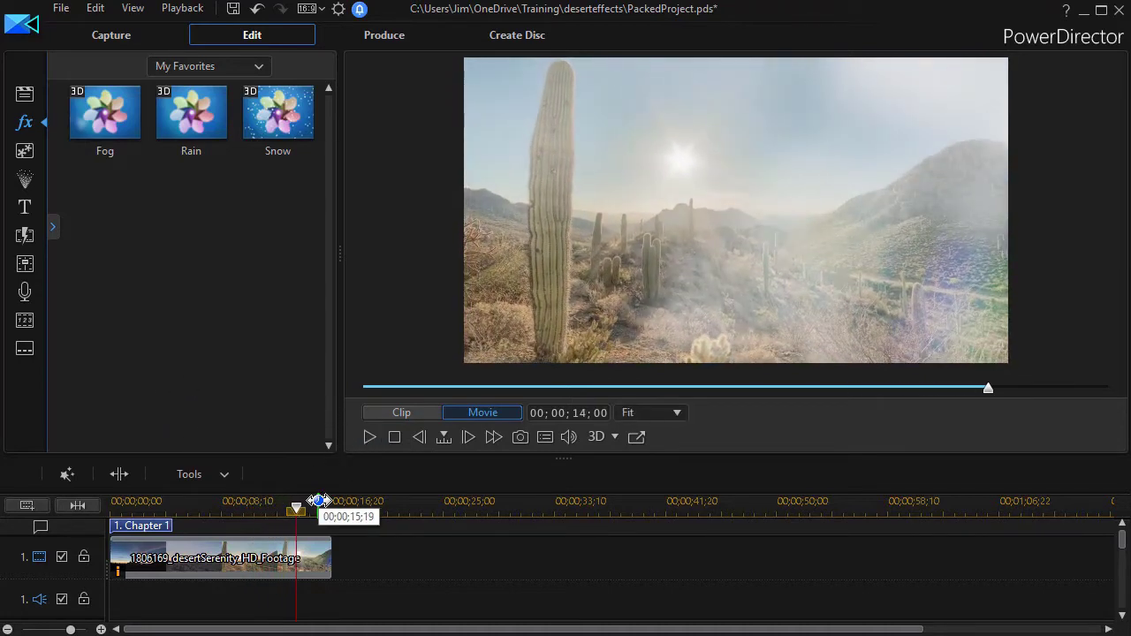
left_click_drag(297, 510, 113, 511)
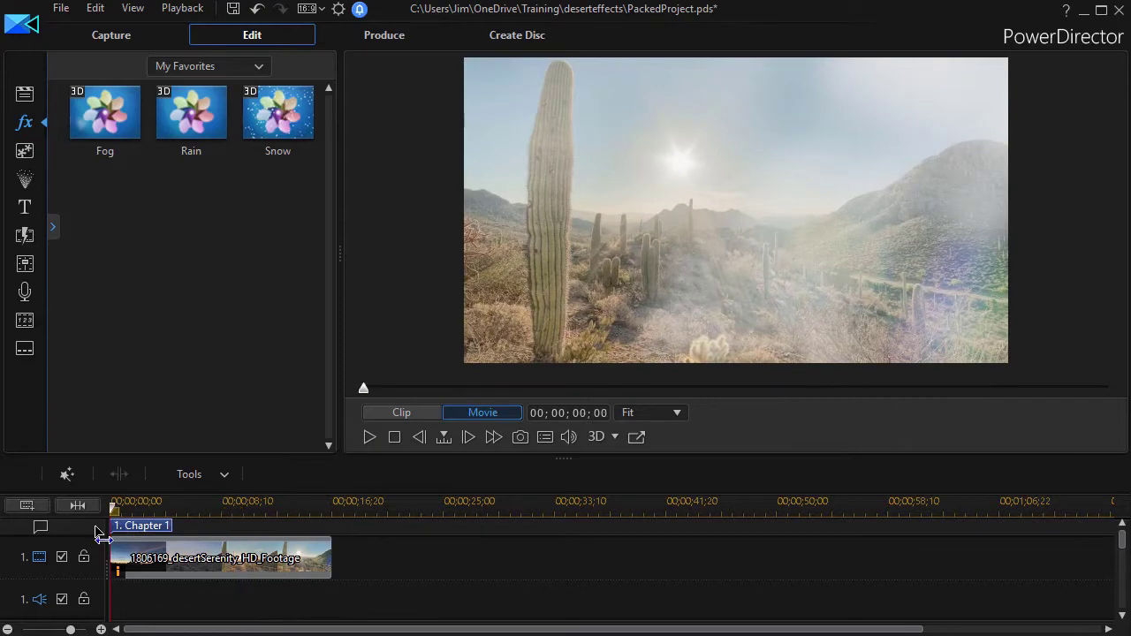
Add the Rain effect on top of Fog on the desert clip and preview it in Movie mode
left_click(192, 116)
left_click_drag(192, 117, 171, 555)
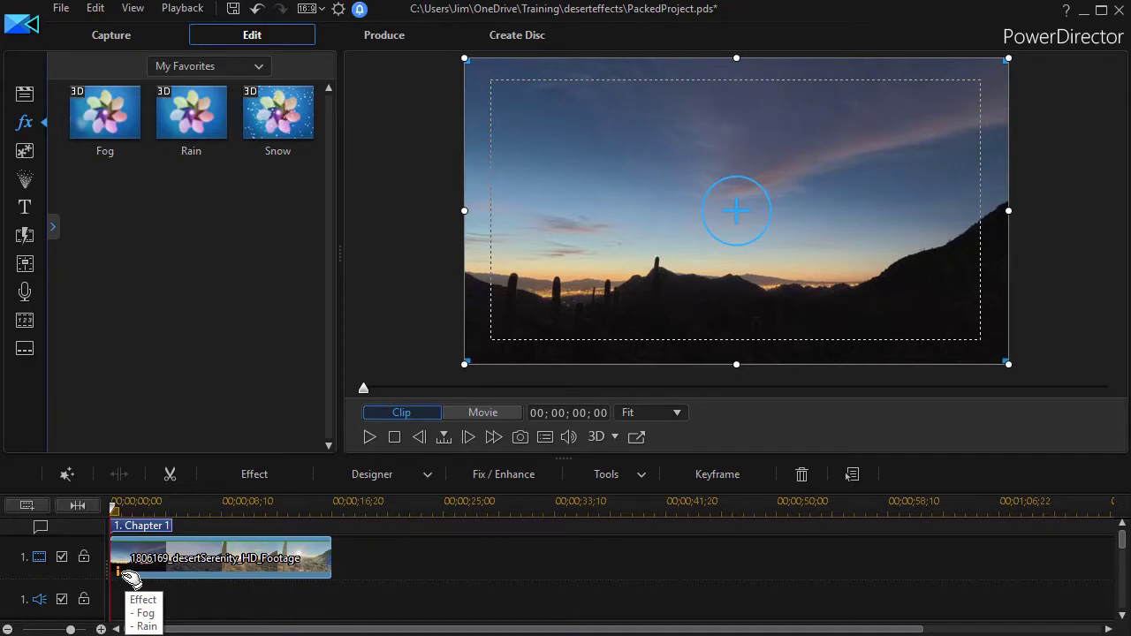
left_click(366, 438)
left_click(363, 437)
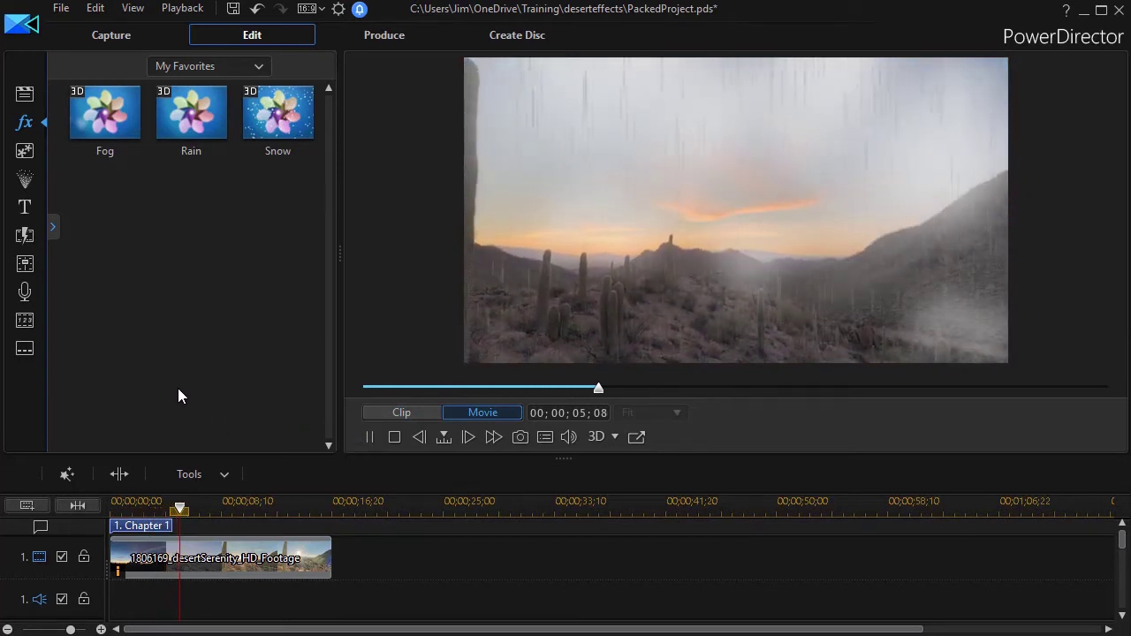
left_click(371, 438)
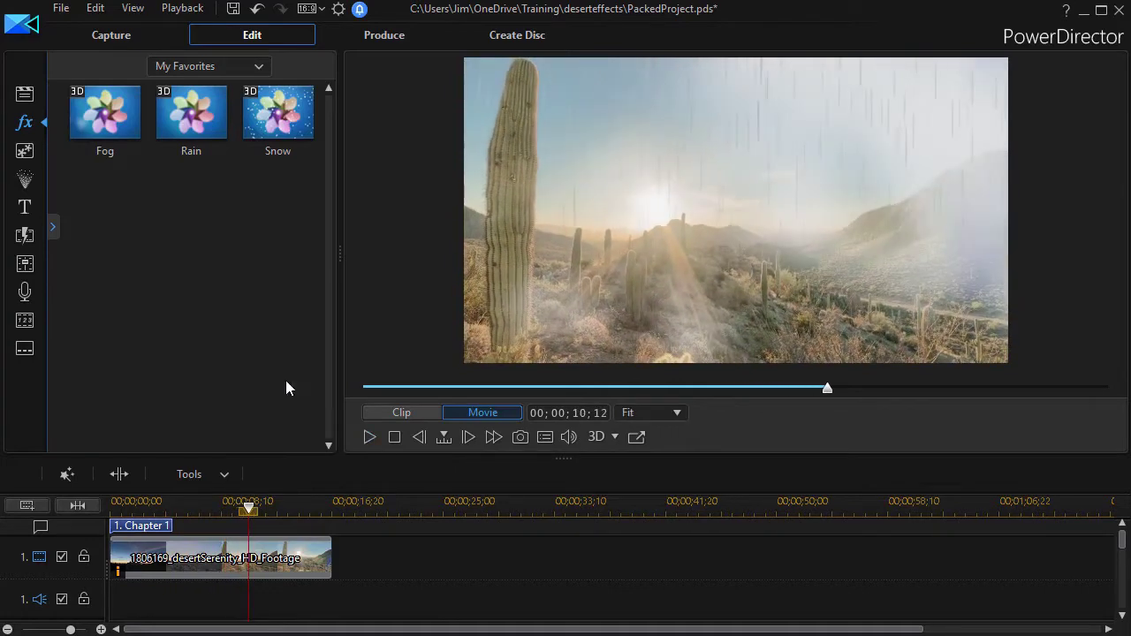
Add the Snow effect to the desert clip, preview it from the start, and reselect the clip
left_click_drag(261, 105, 129, 570)
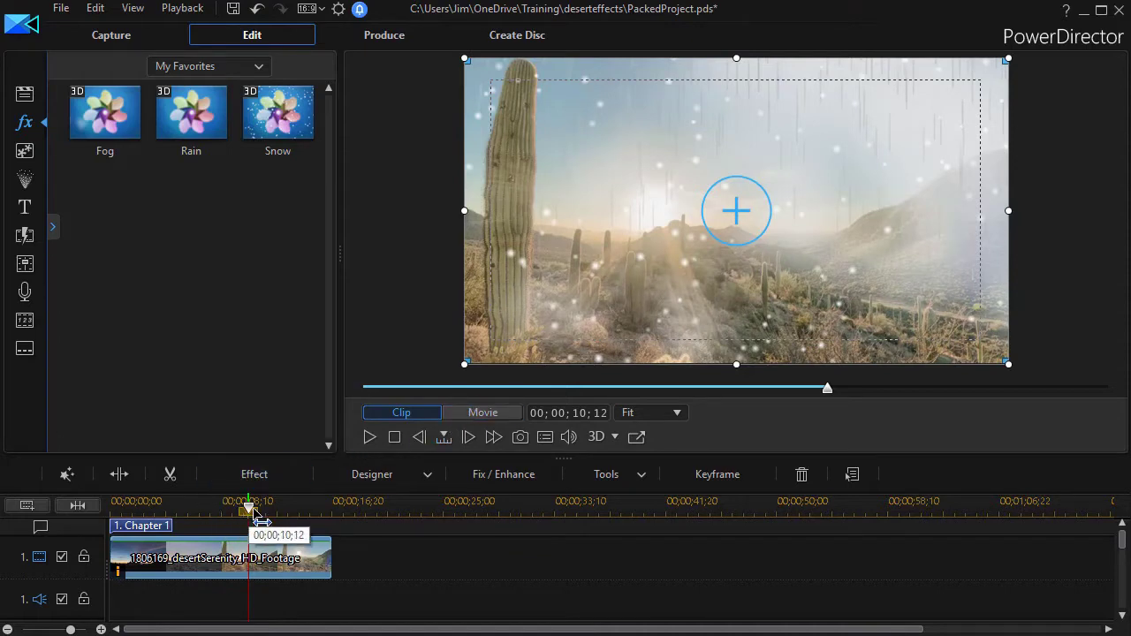
left_click_drag(249, 504, 114, 506)
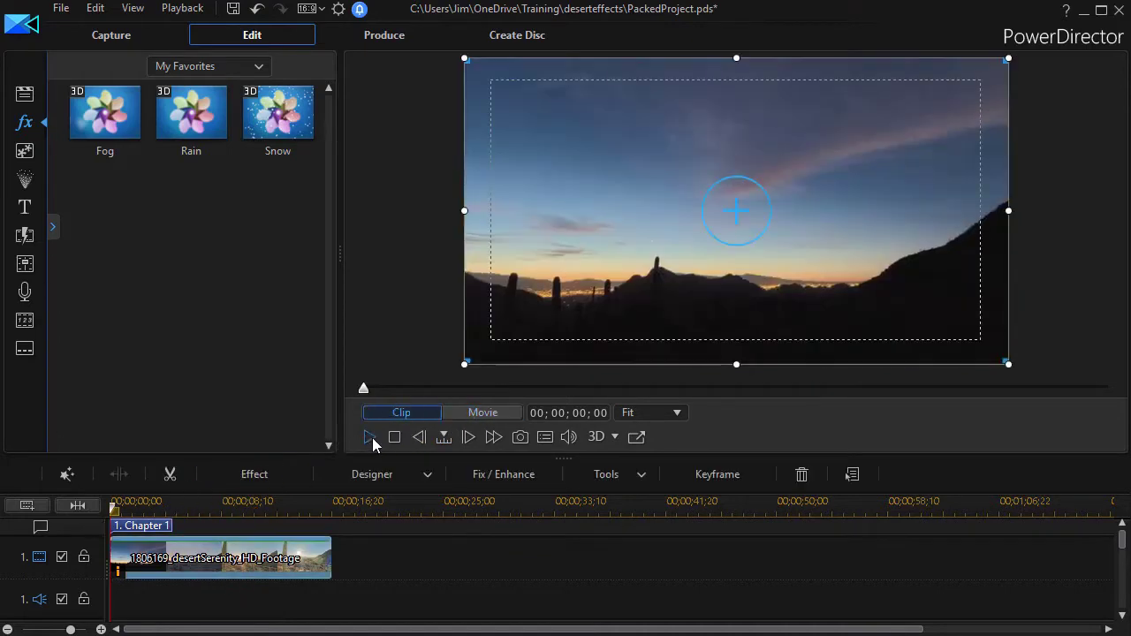
left_click(371, 437)
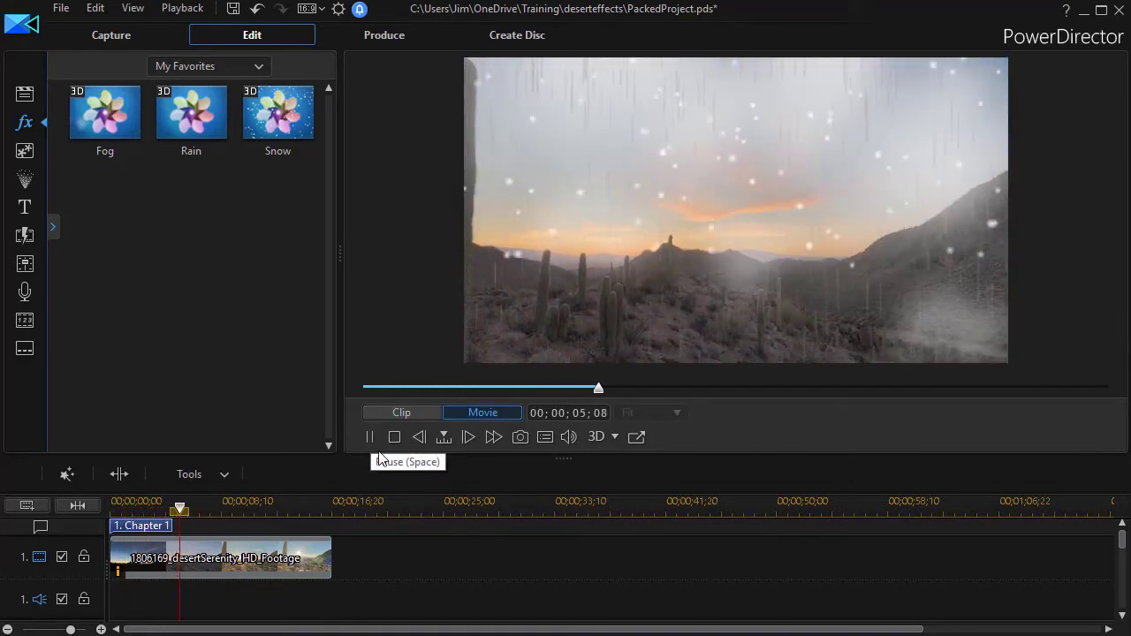
left_click(371, 437)
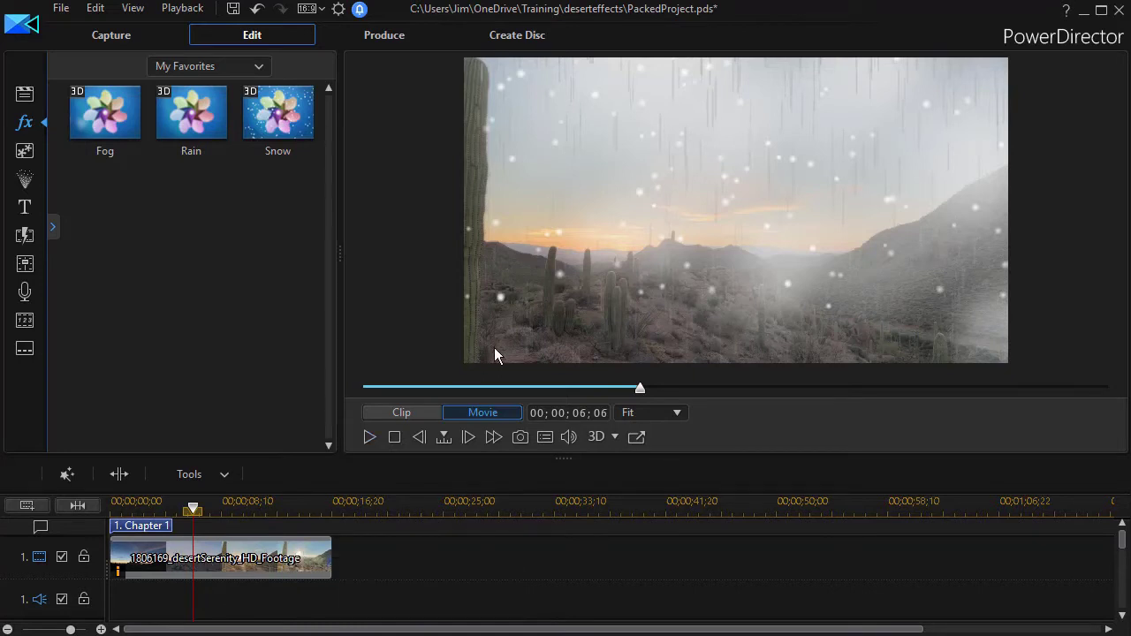
left_click(237, 562)
Remove the Fog, Rain and Snow effects from the desert clip in Effect Settings
left_click(260, 475)
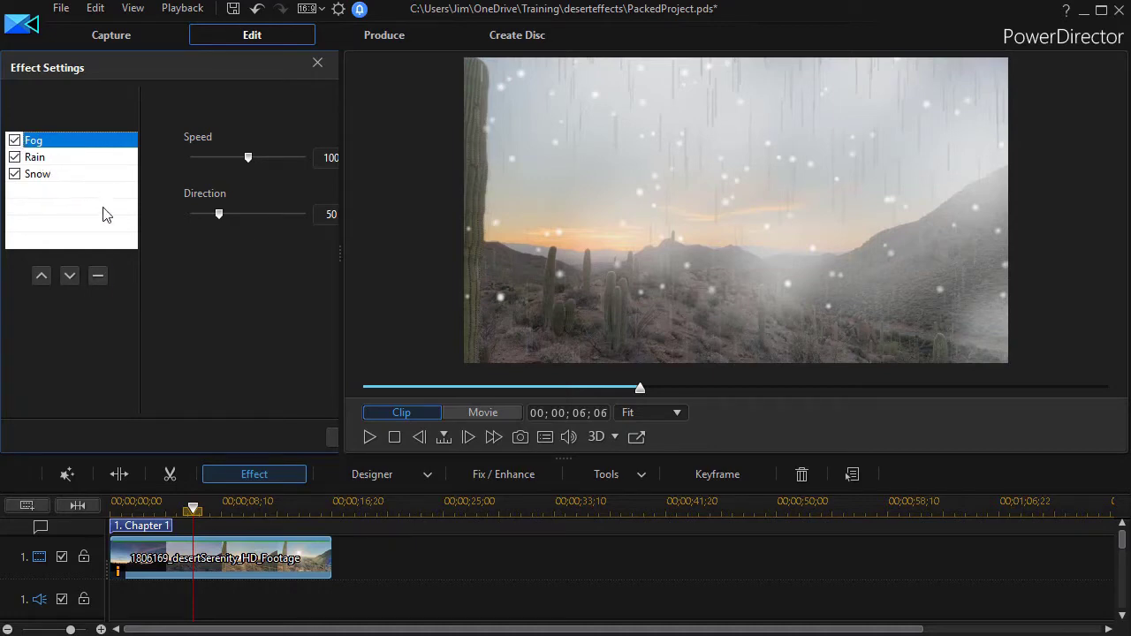
left_click(97, 277)
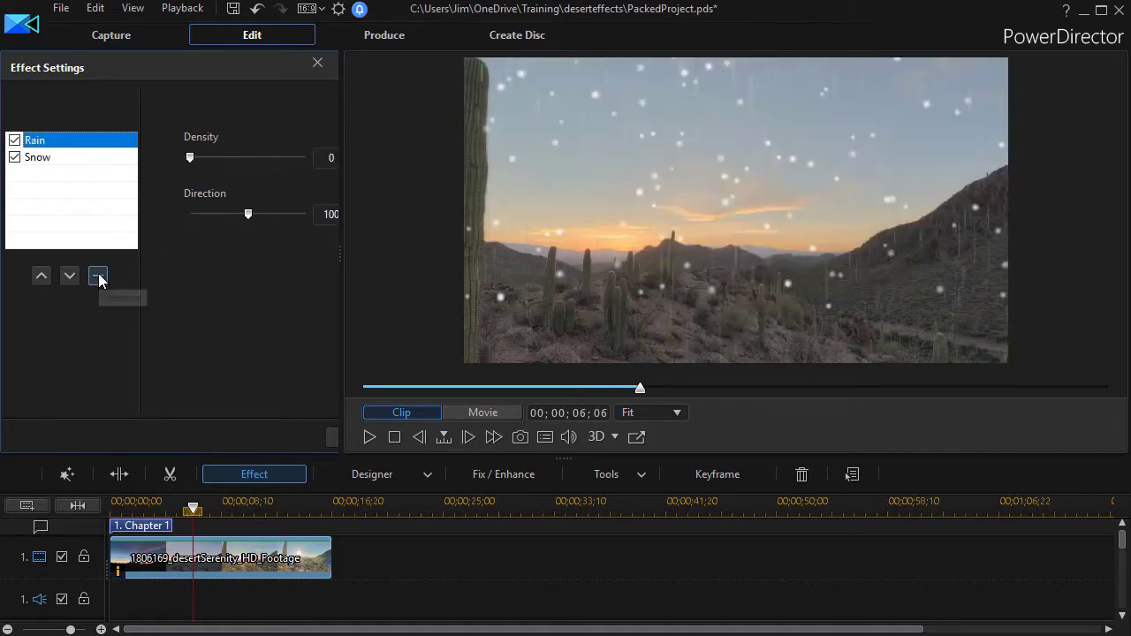
left_click(99, 276)
left_click(98, 276)
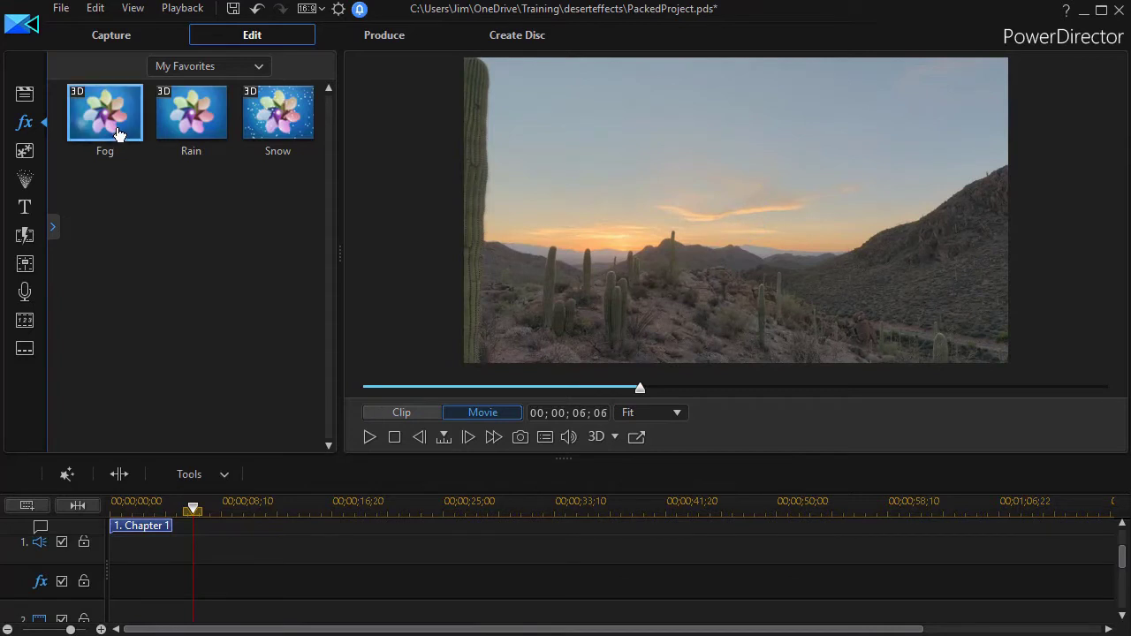
Place a Fog clip at the start of the effect track and preview the opening from 0
left_click_drag(100, 112, 103, 588)
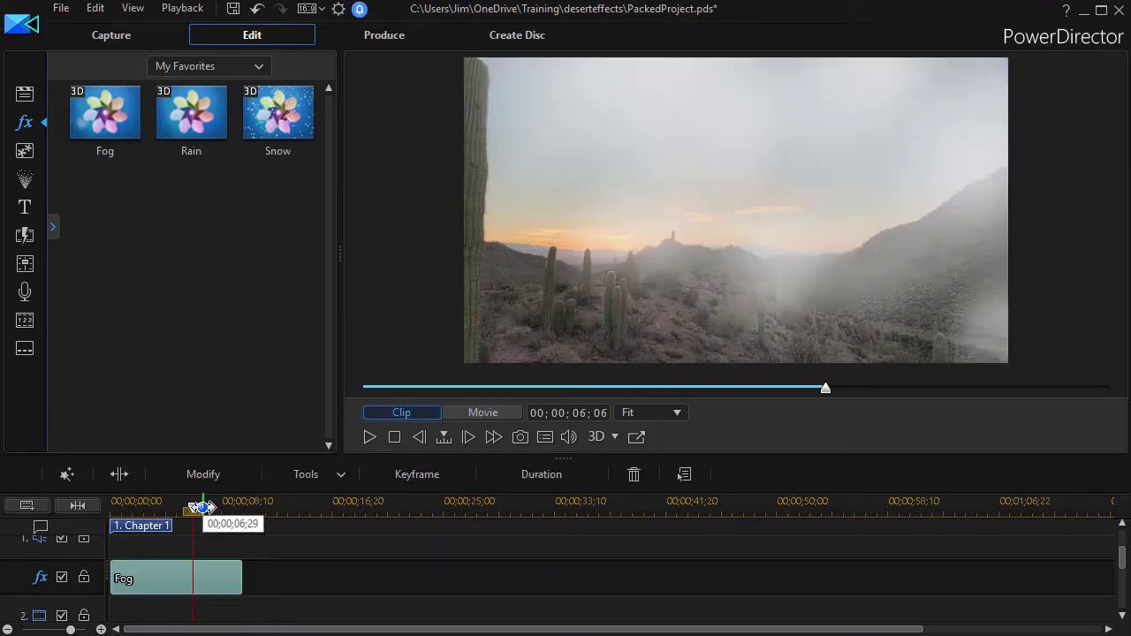
left_click_drag(194, 512, 113, 511)
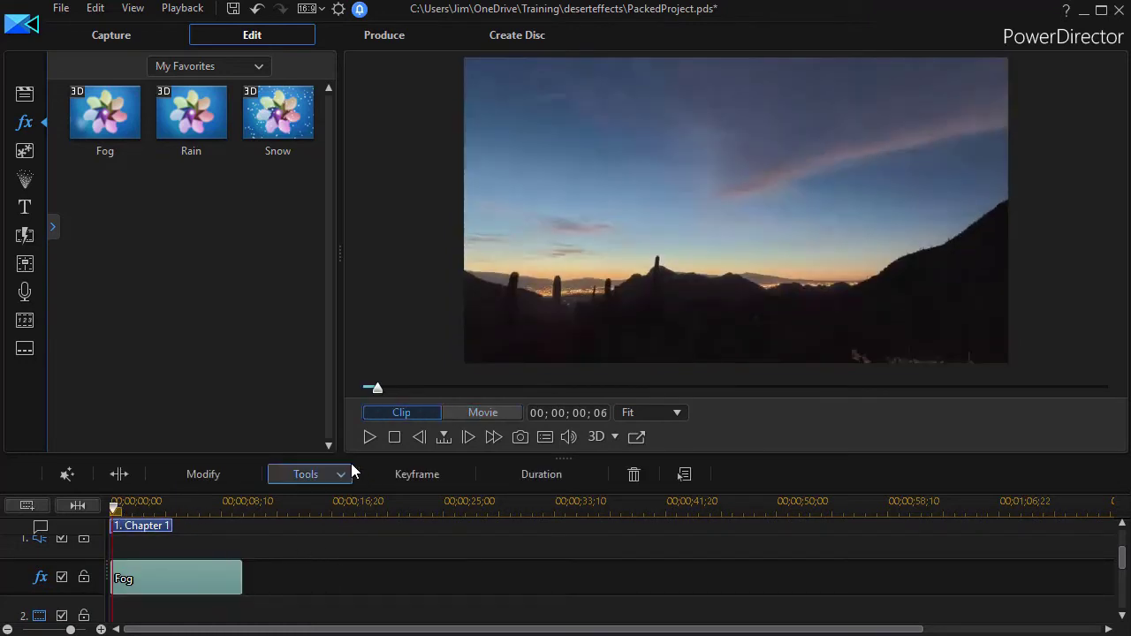
left_click(370, 437)
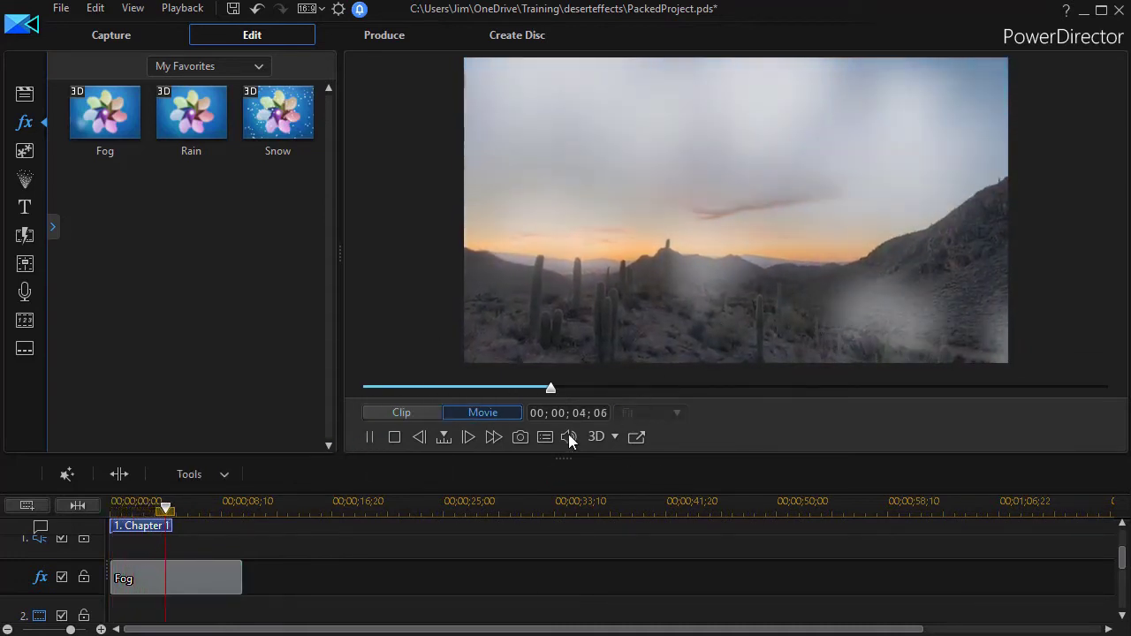
left_click(371, 435)
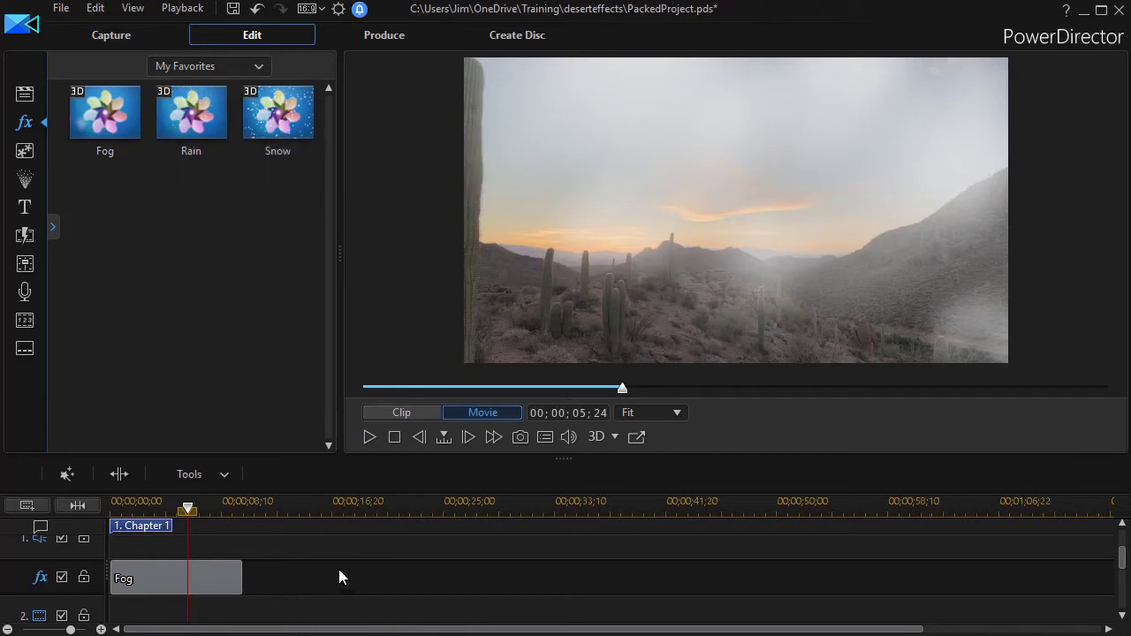
right_click(406, 574)
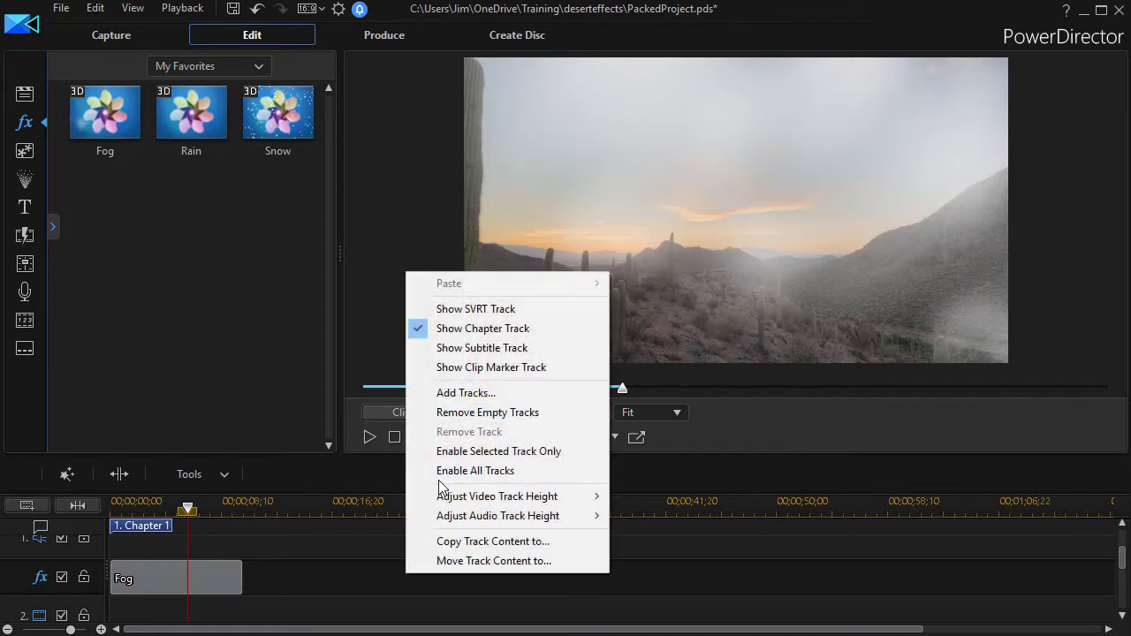
left_click(466, 394)
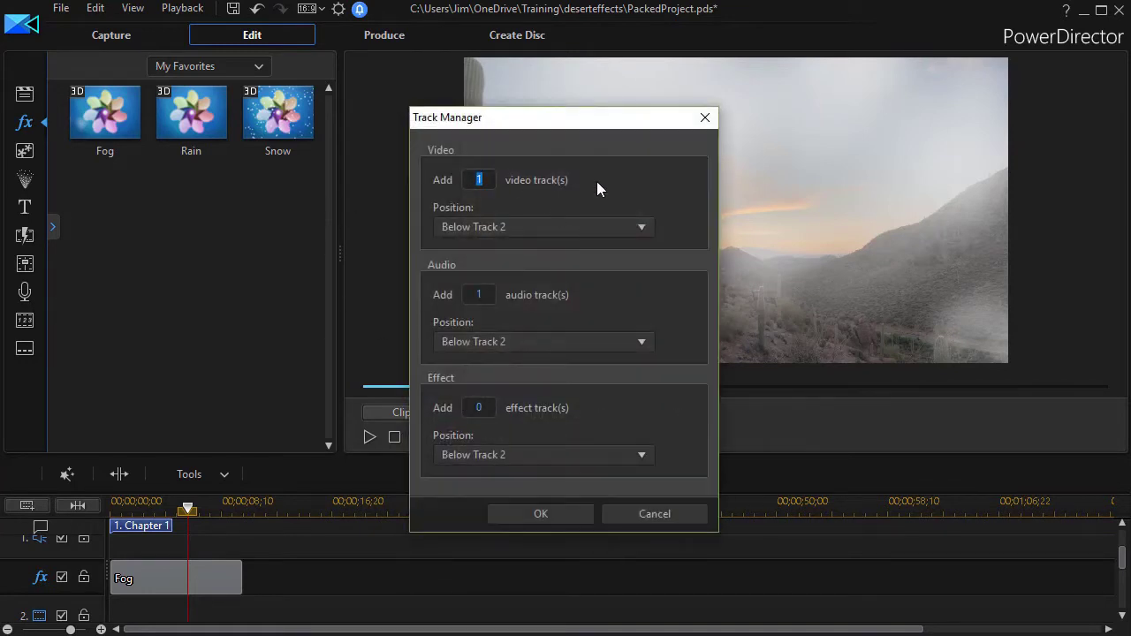
left_click(707, 117)
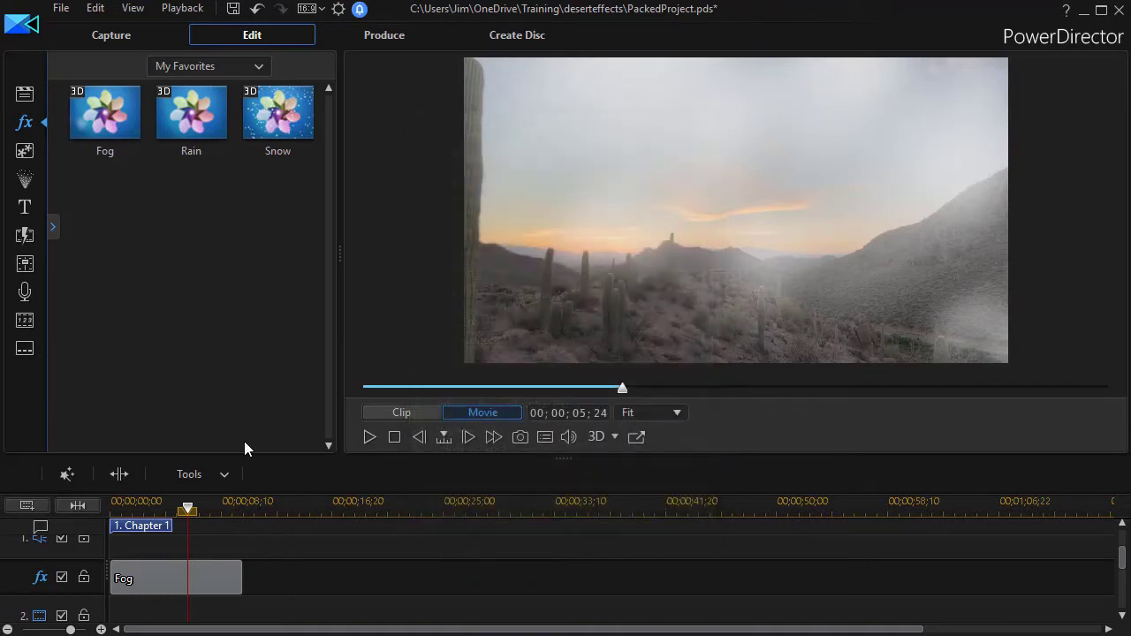
Add two effect tracks, with 0 video and 0 audio tracks, positioned above Track 2
left_click(39, 508)
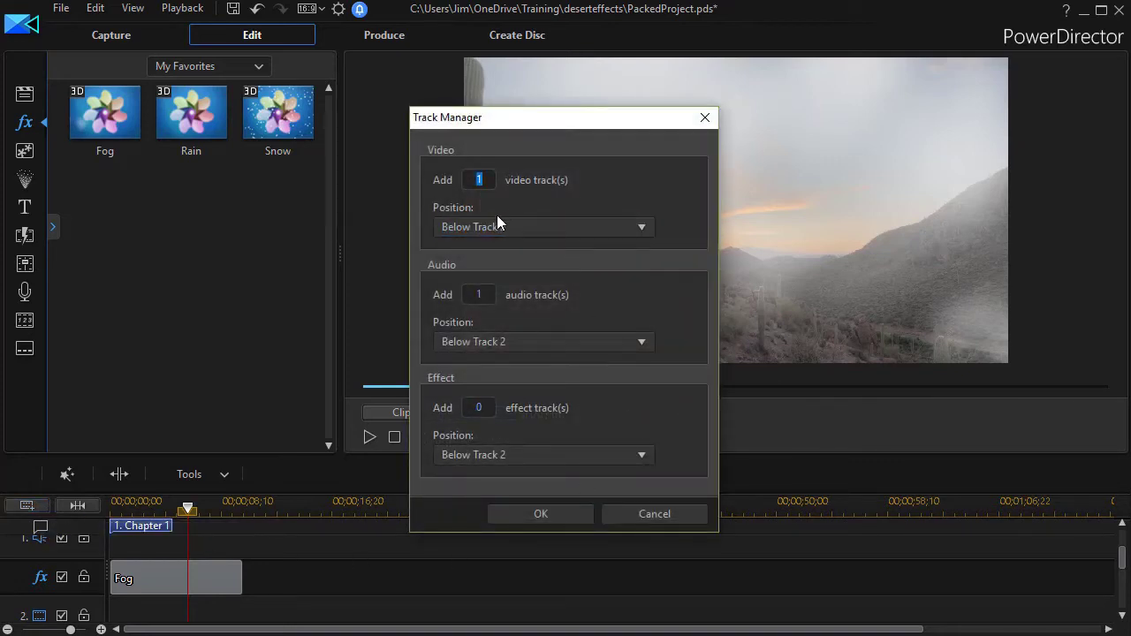
type("0")
type("0")
type("2")
left_click(643, 458)
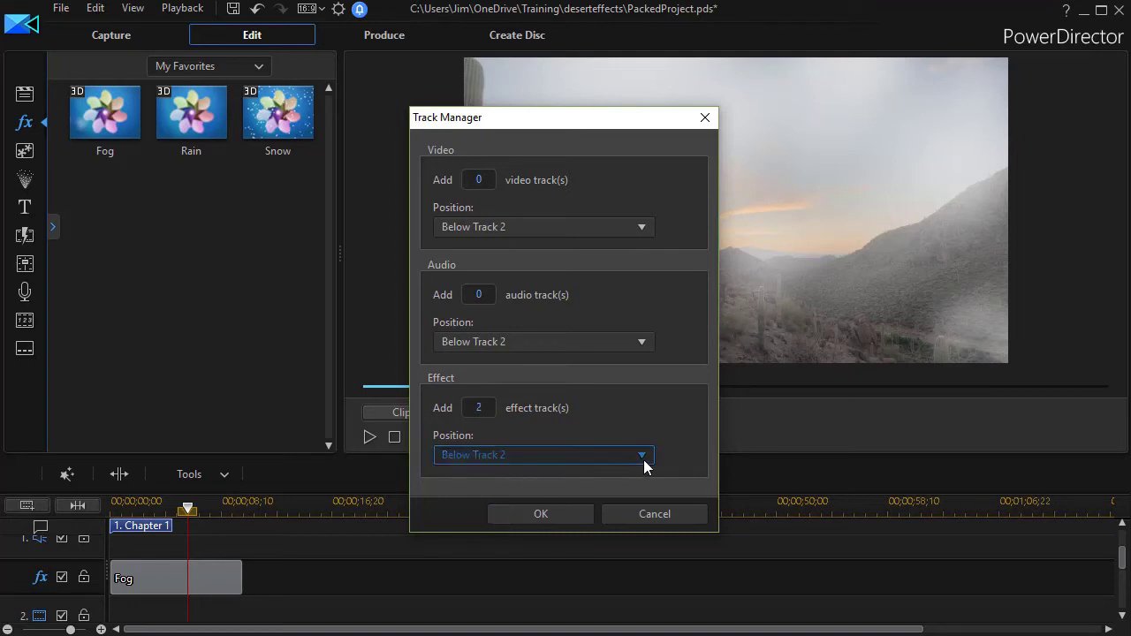
left_click(614, 475)
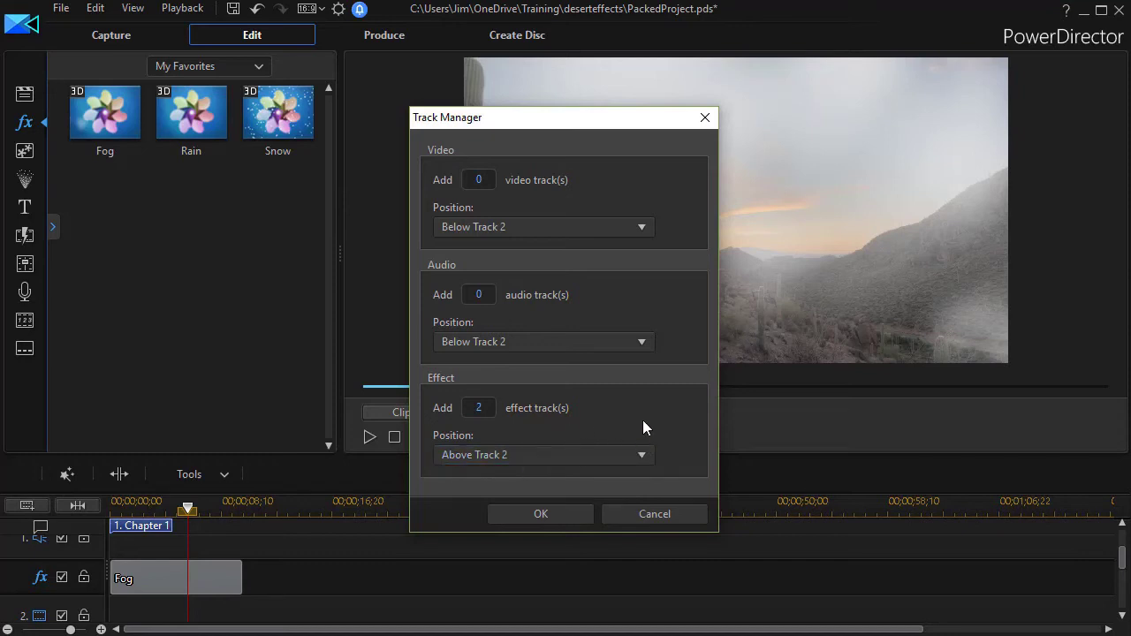
left_click(557, 515)
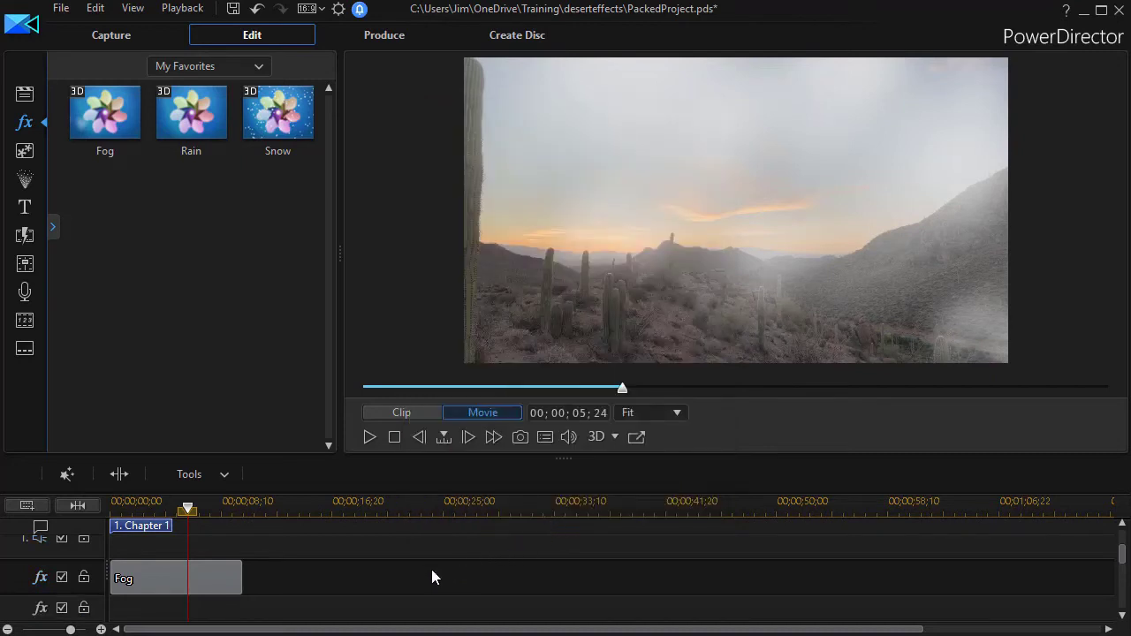
left_click_drag(1121, 552, 1128, 569)
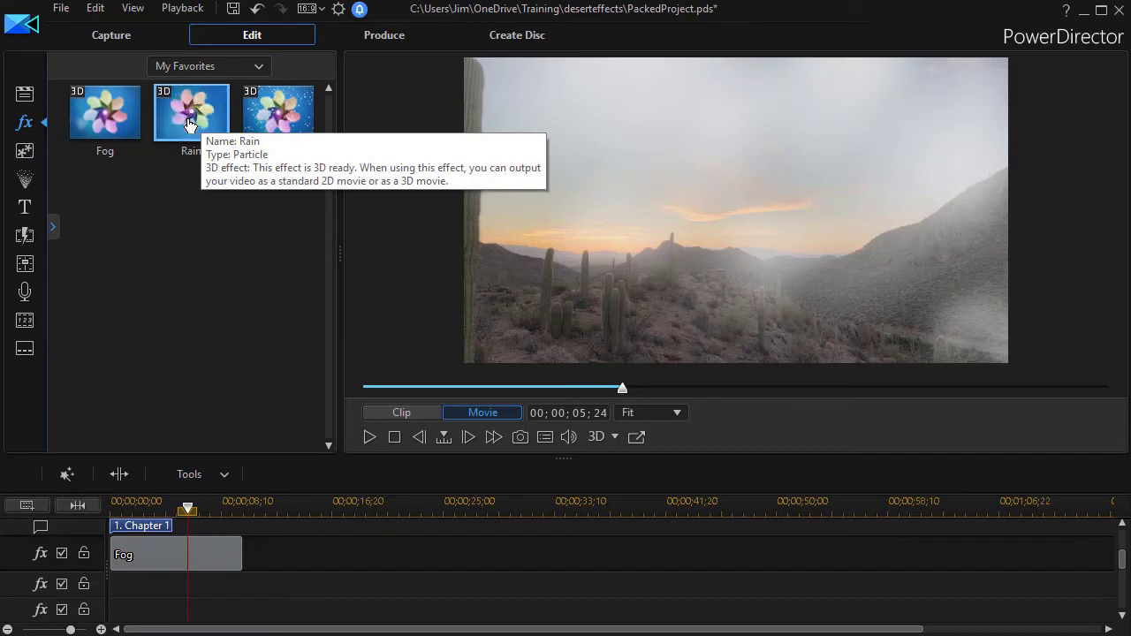
Place Rain on the second effect track from 00;00;02;20 and preview fog and rain from the start
left_click_drag(194, 125, 155, 577)
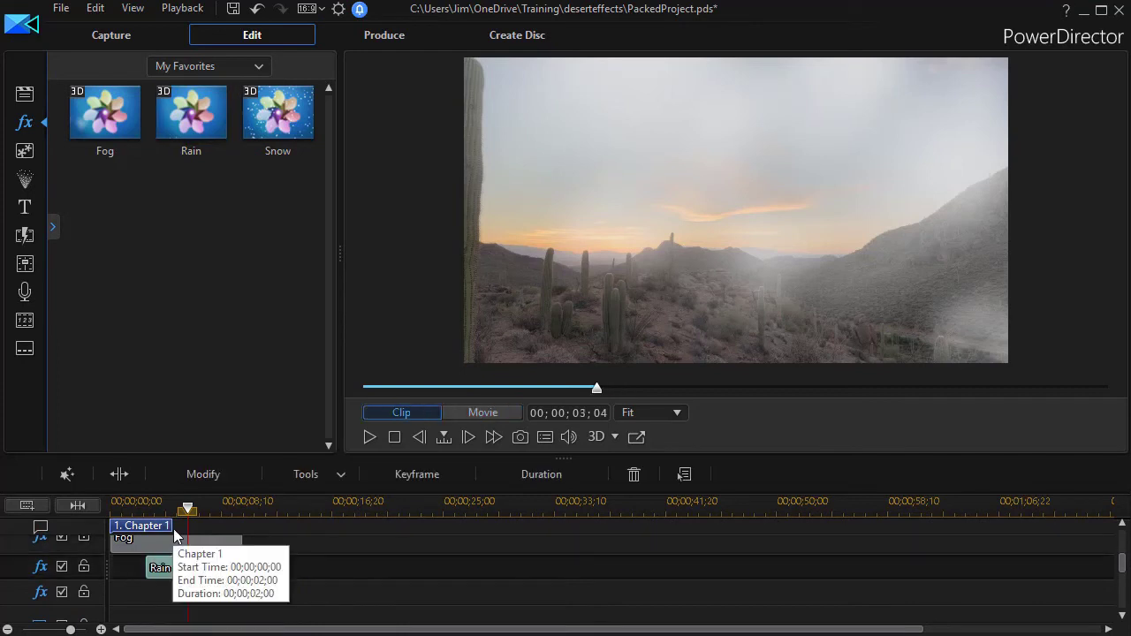
left_click_drag(188, 511, 112, 511)
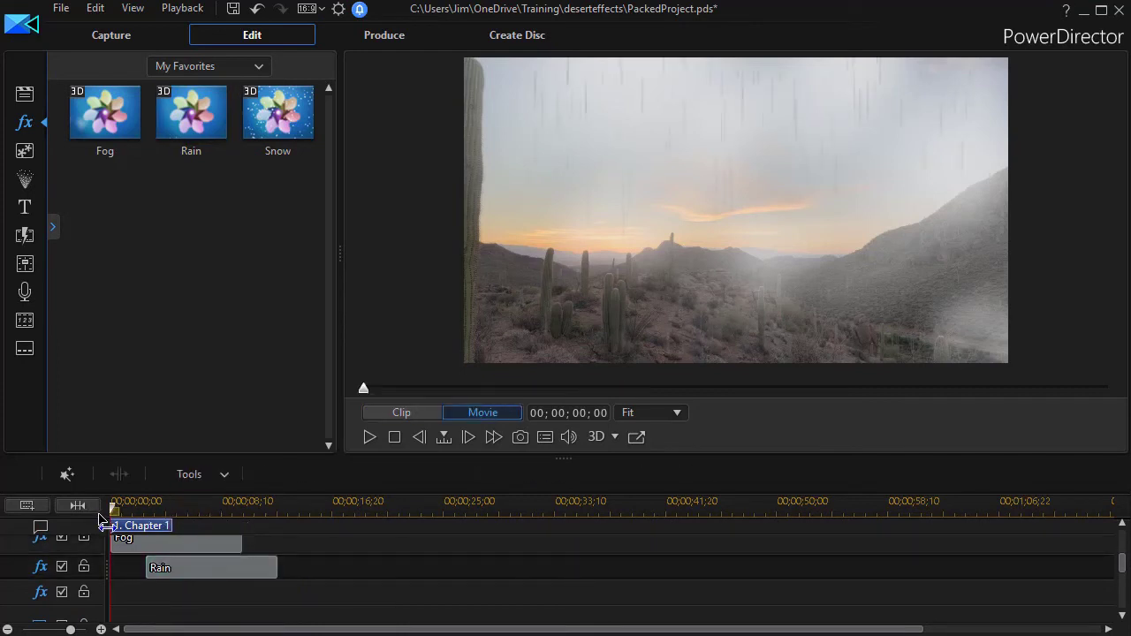
left_click(371, 437)
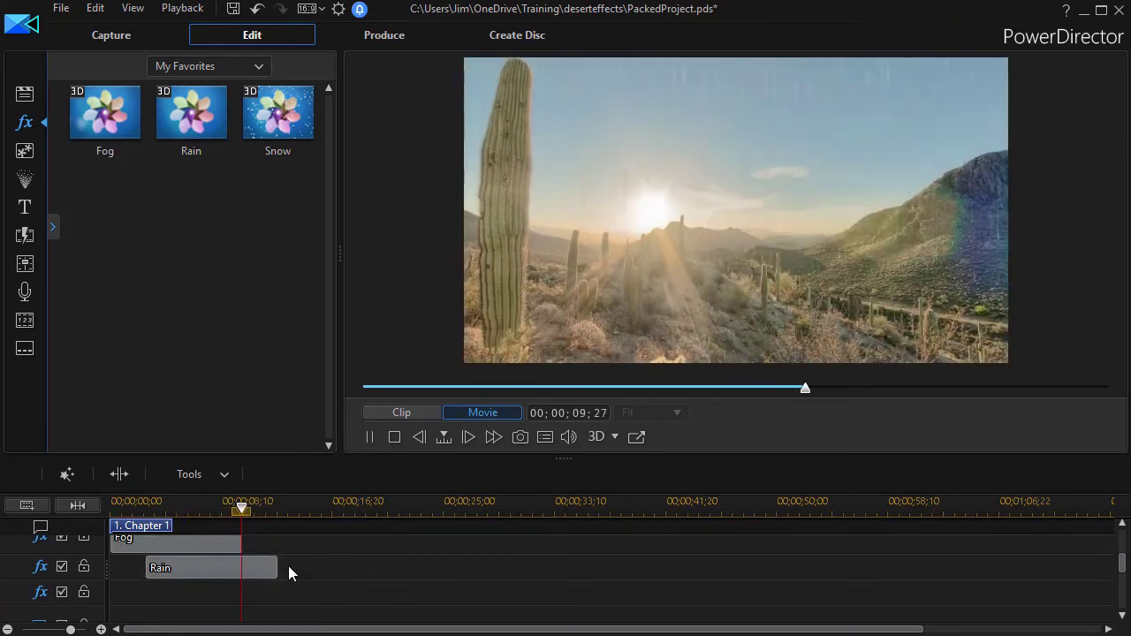
left_click(371, 436)
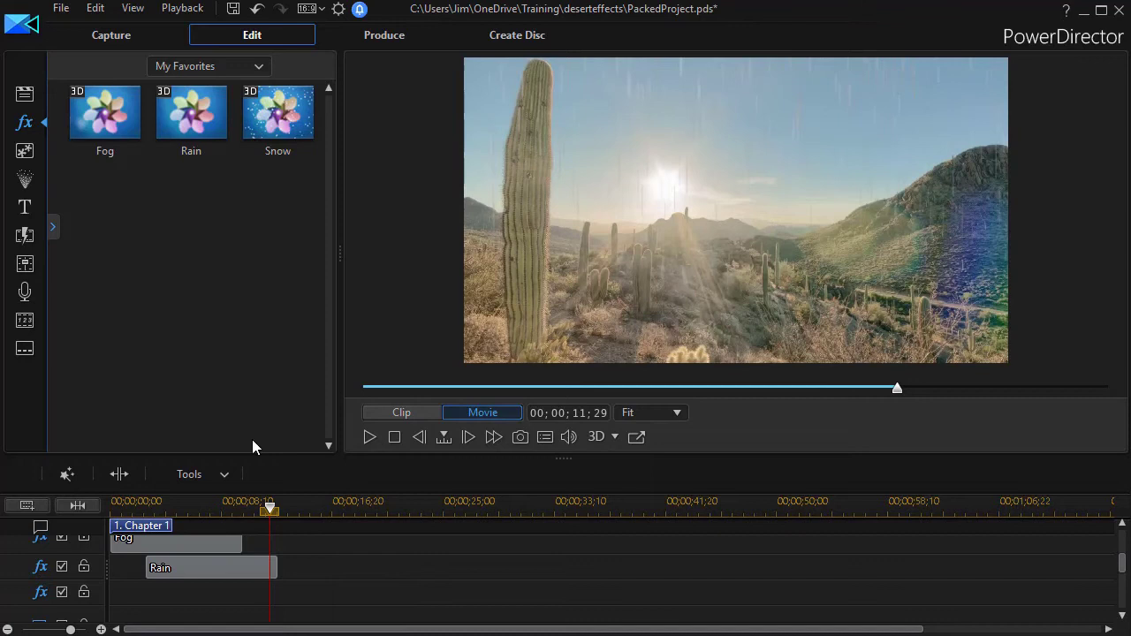
Trim Fog to end around 7 seconds and put Snow on the third effect track at 00;00;08;18
left_click(236, 544)
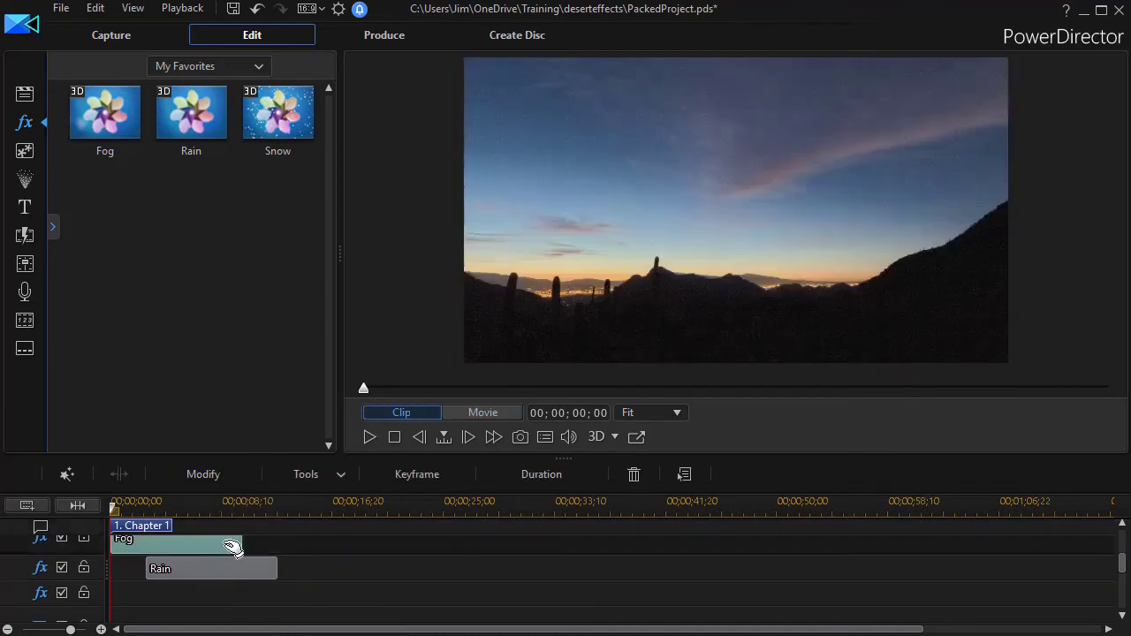
mouse_move(240, 544)
left_mouse_down()
mouse_move(204, 548)
mouse_move(244, 545)
left_mouse_up()
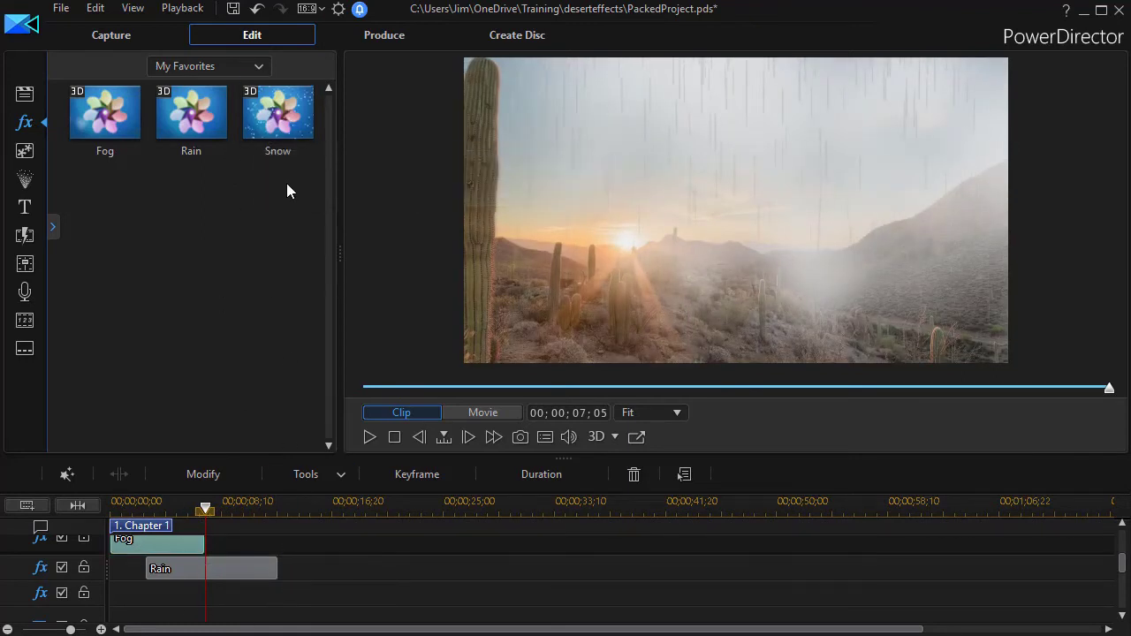
left_click_drag(277, 112, 225, 544)
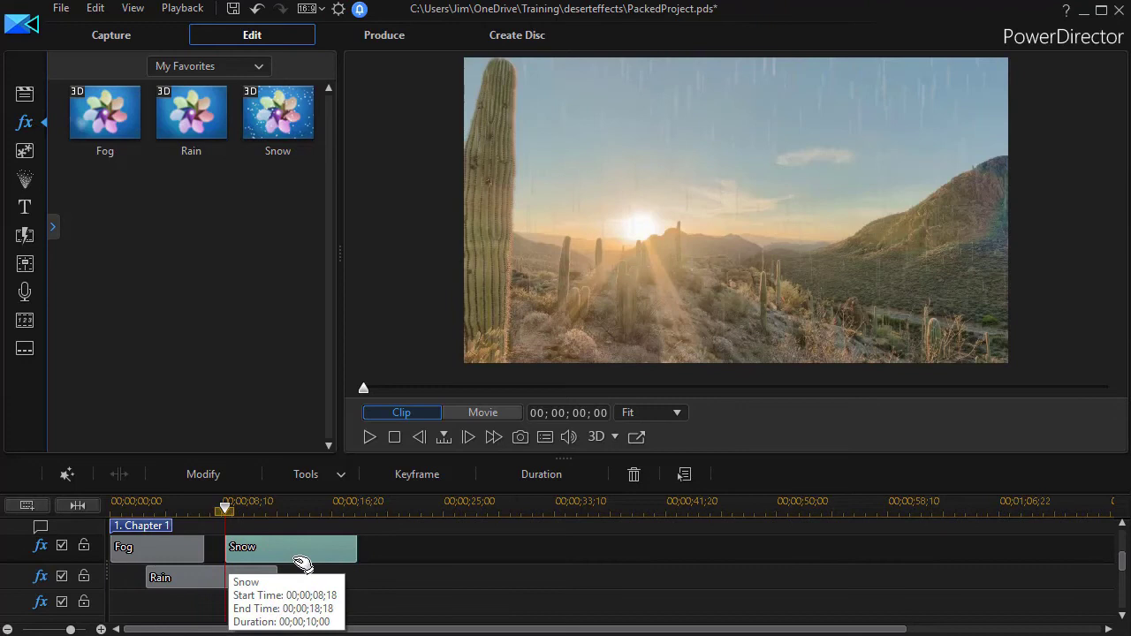
left_click_drag(291, 558, 285, 553)
mouse_move(1124, 574)
left_mouse_down()
mouse_move(1117, 537)
mouse_move(1123, 563)
left_mouse_up()
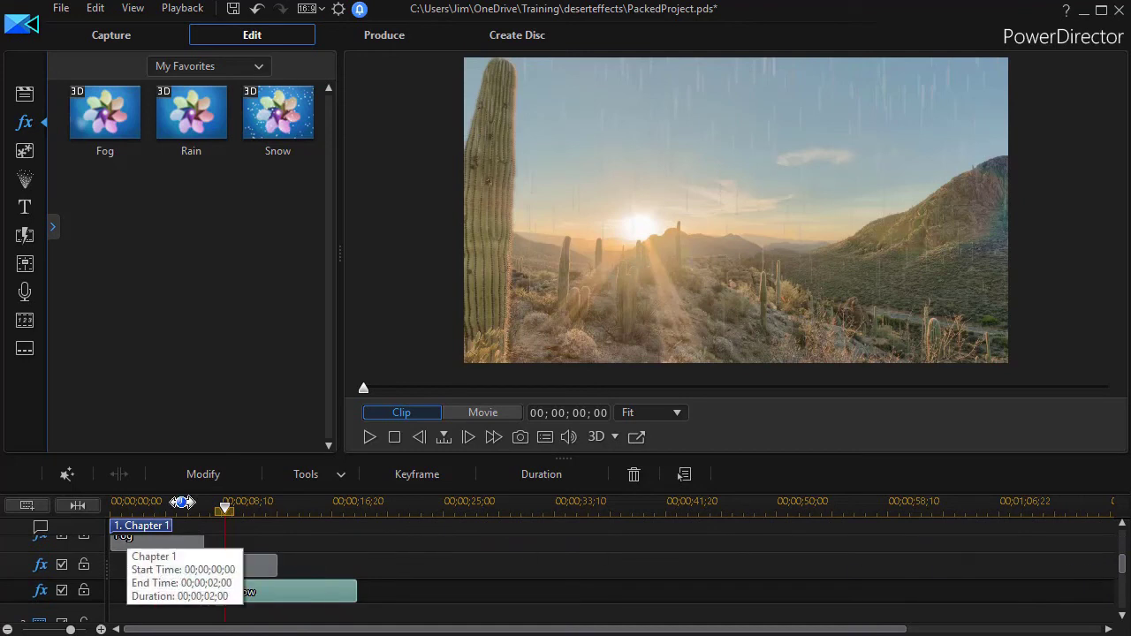
left_click_drag(222, 505, 184, 519)
left_click(369, 437)
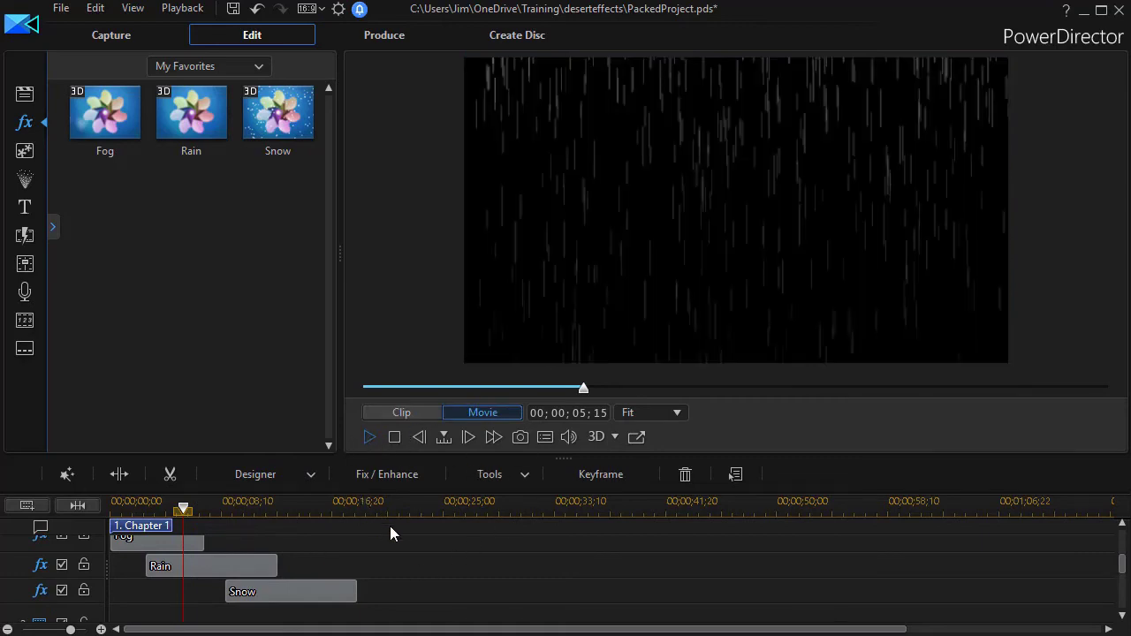
left_click(392, 526)
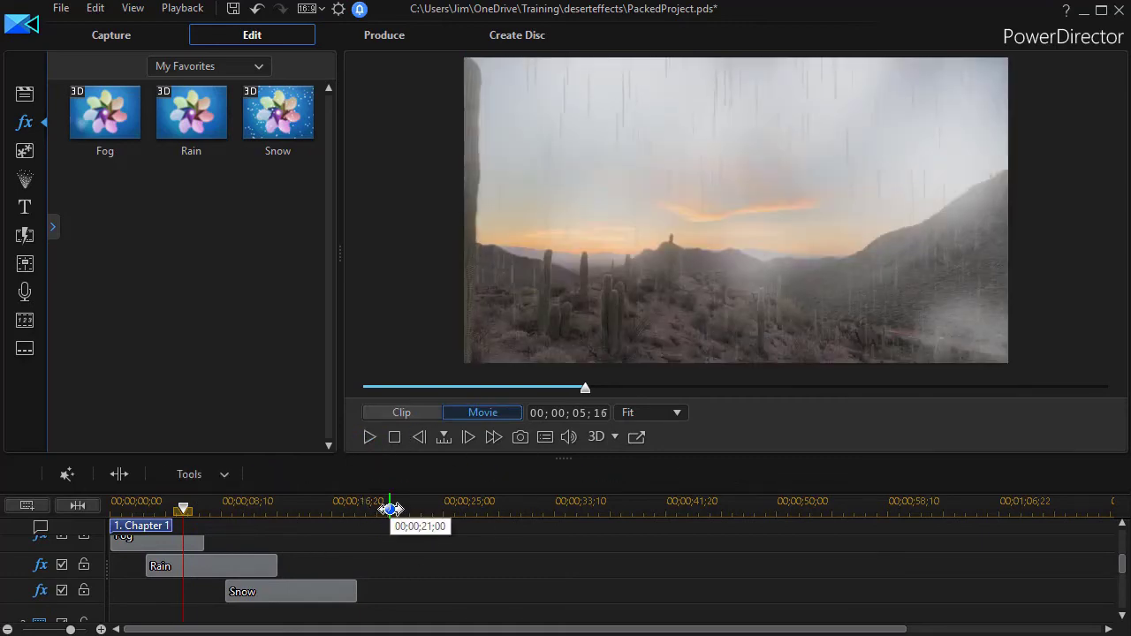
left_click(369, 437)
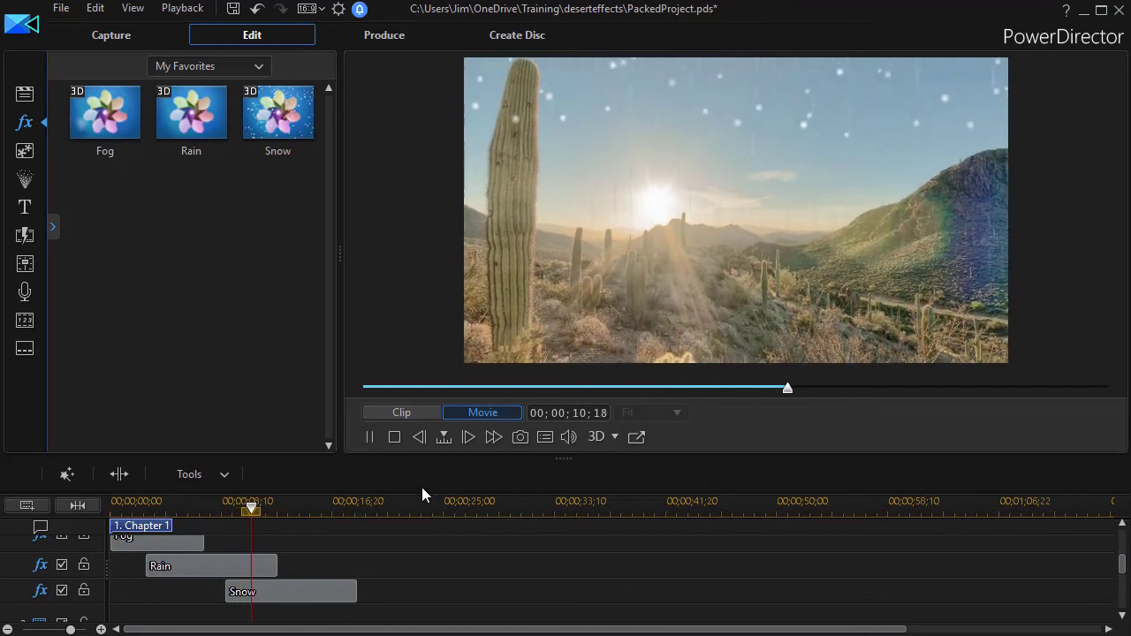
left_click(371, 436)
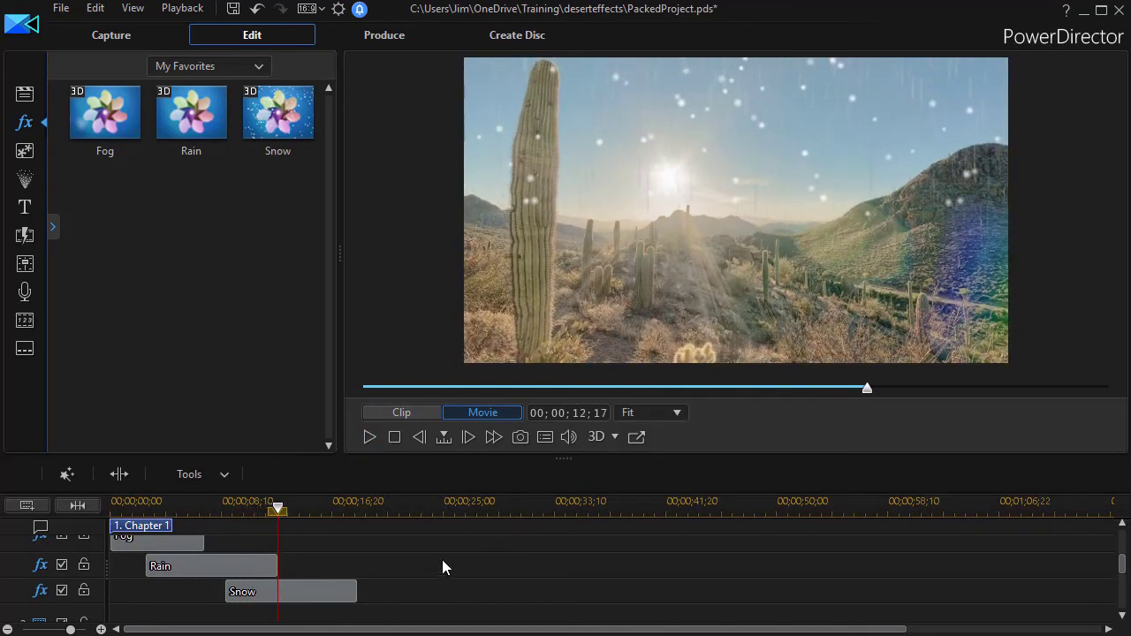
Show the Fog clip's Effect Settings (Speed 100, Direction 50), widening then narrowing the panel
left_click(173, 538)
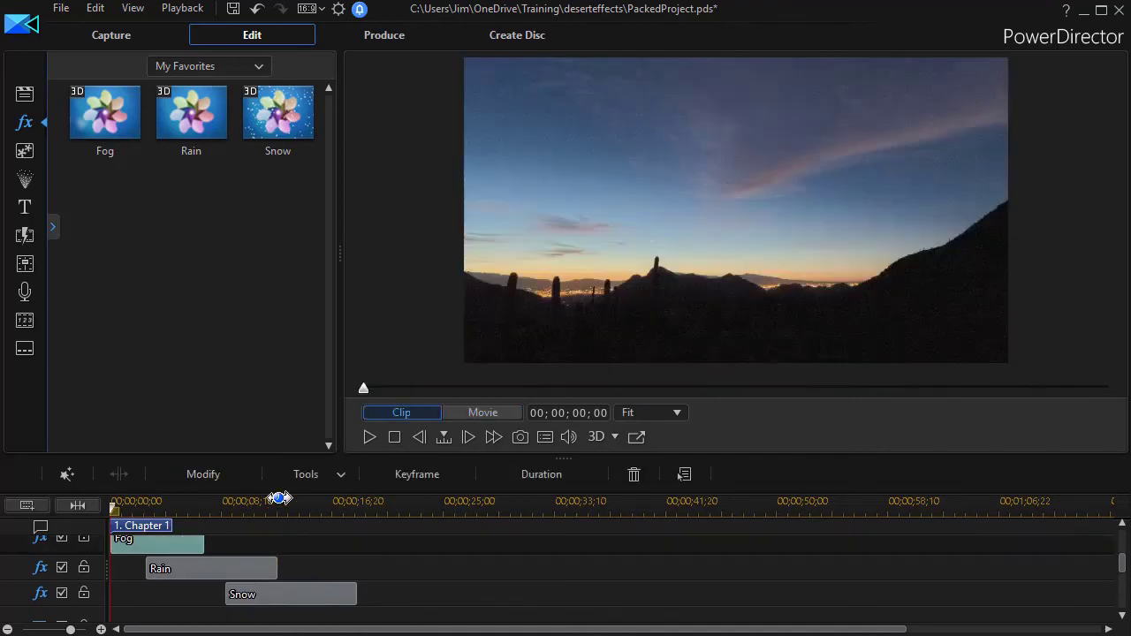
left_click(213, 473)
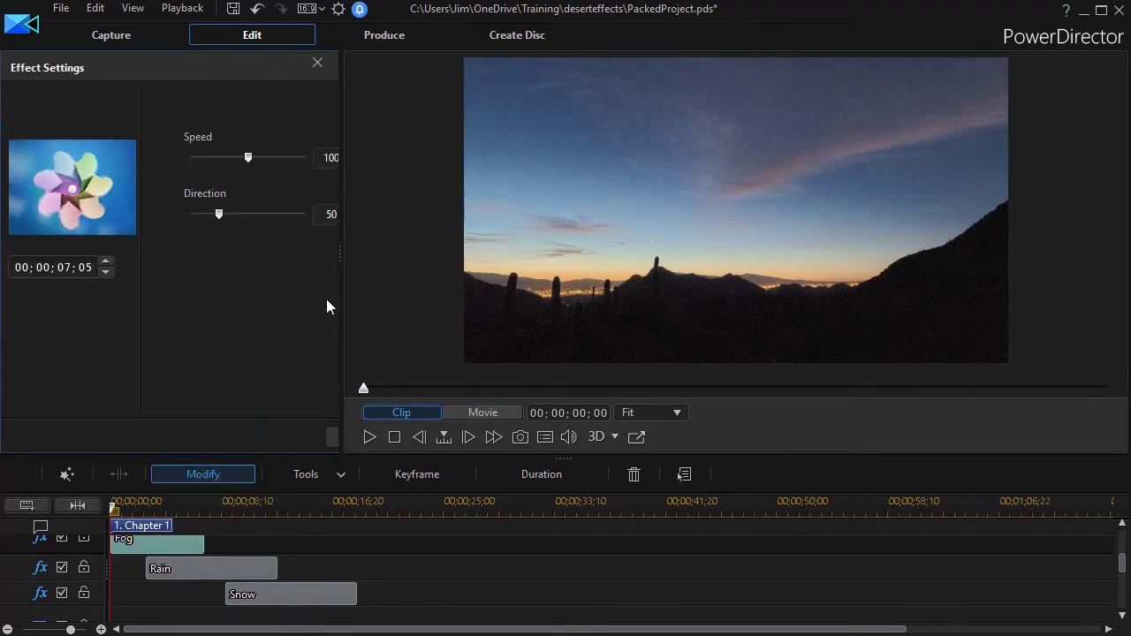
left_click_drag(339, 255, 619, 265)
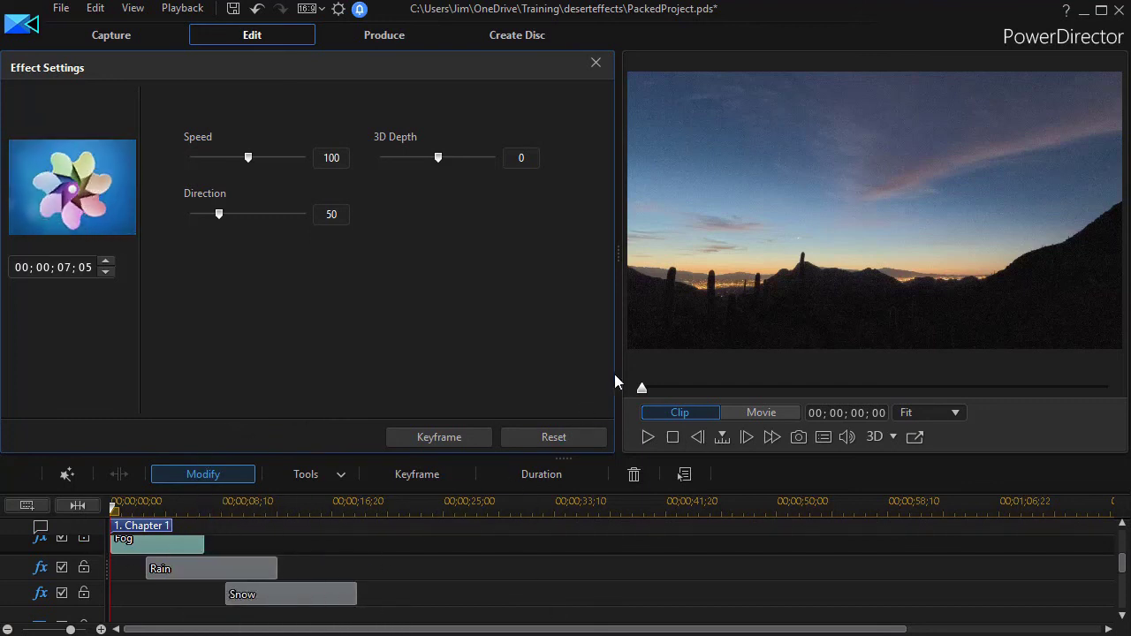
left_click_drag(619, 251, 341, 256)
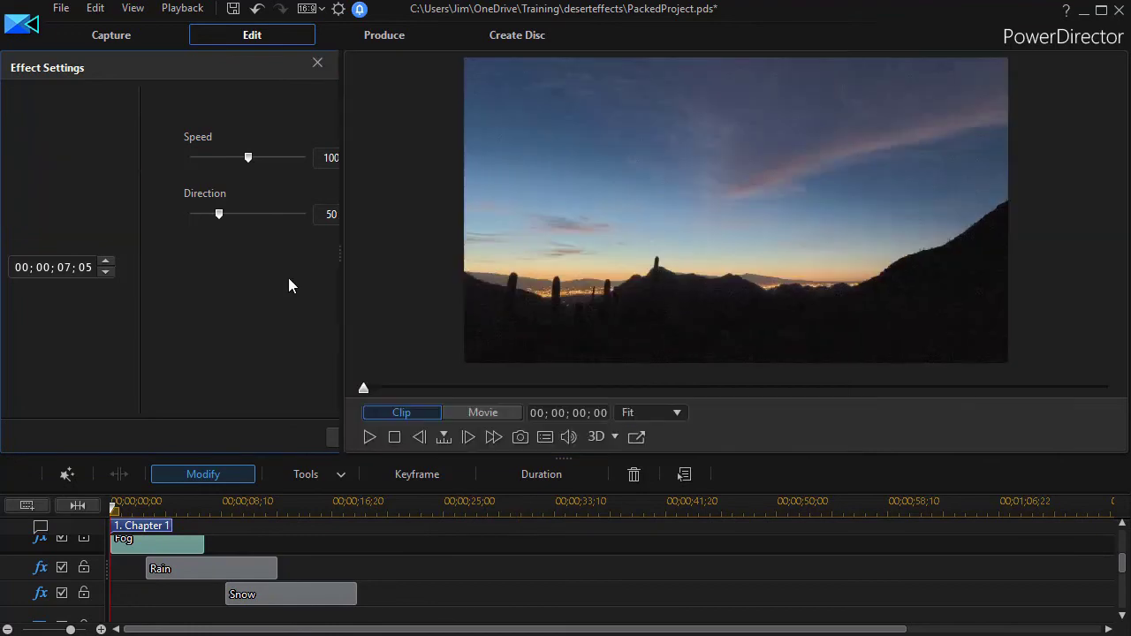